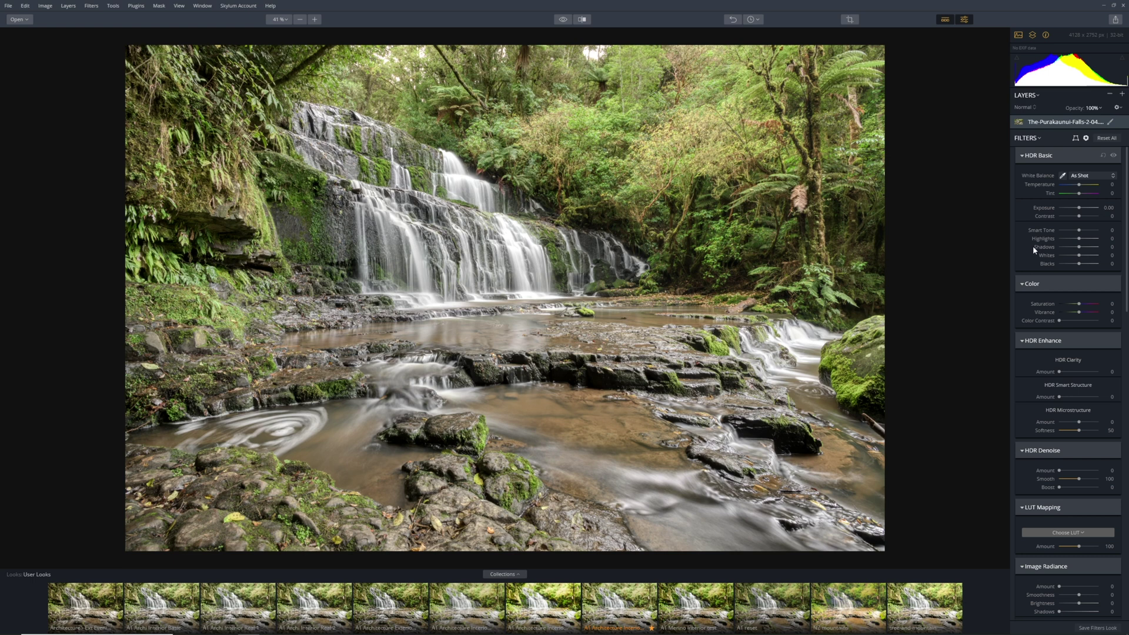
# Step: Set exposure to -0.89, contrast to 11 and highlights to -16, raise saturation slightly, and set color contrast to 16
pyautogui.moveTo(1079, 208); pyautogui.dragTo(1084, 219)
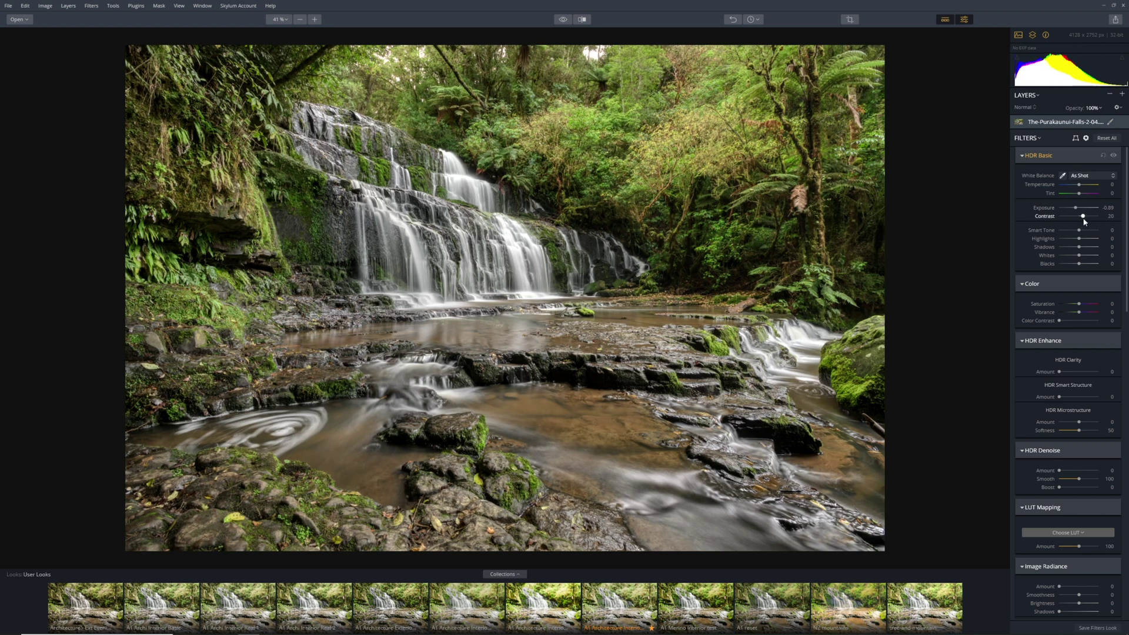
pyautogui.click(1081, 217)
pyautogui.moveTo(1082, 240); pyautogui.dragTo(1076, 241)
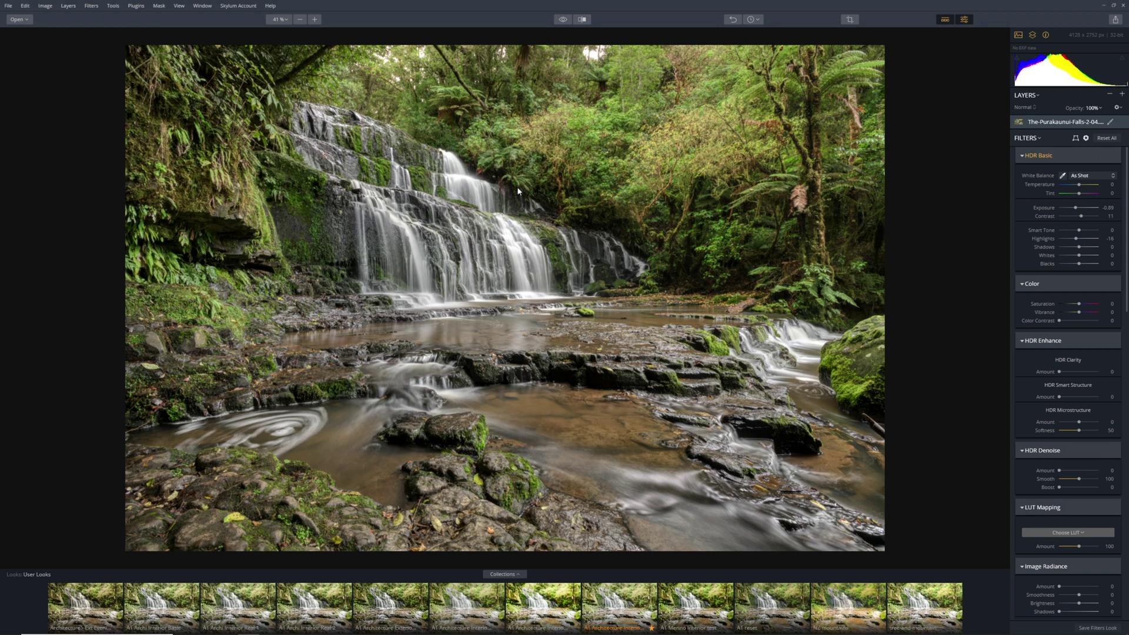
pyautogui.moveTo(1079, 304); pyautogui.dragTo(1064, 322)
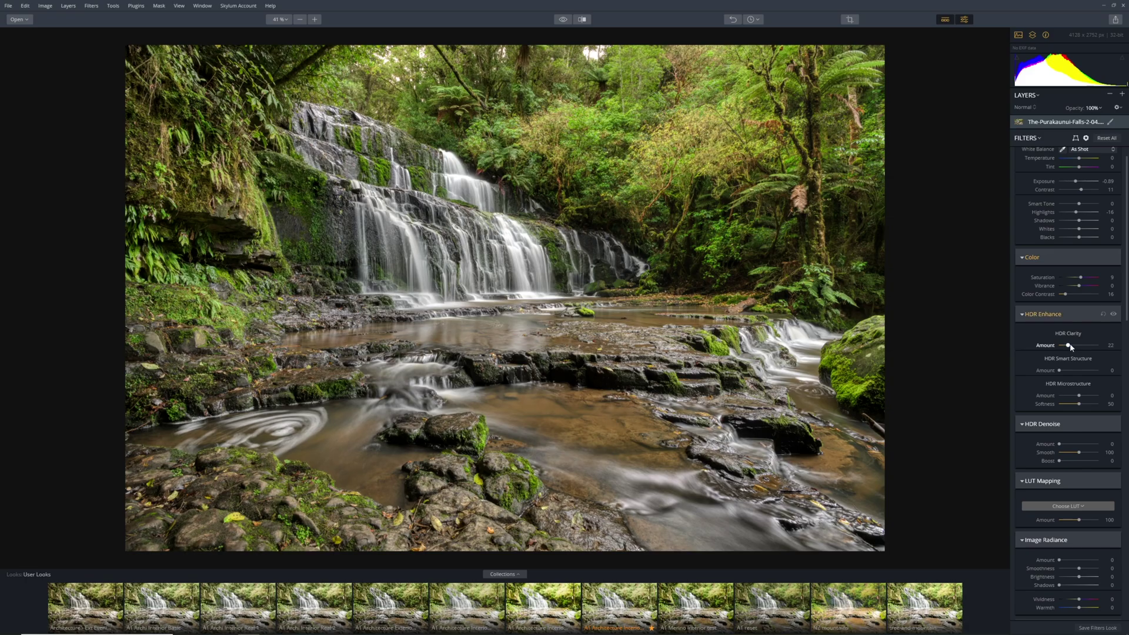
# Step: Push the HDR Clarity, HDR Smart Structure and HDR Microstructure amounts to 100 to exaggerate the image detail
pyautogui.moveTo(1069, 345); pyautogui.dragTo(1122, 351)
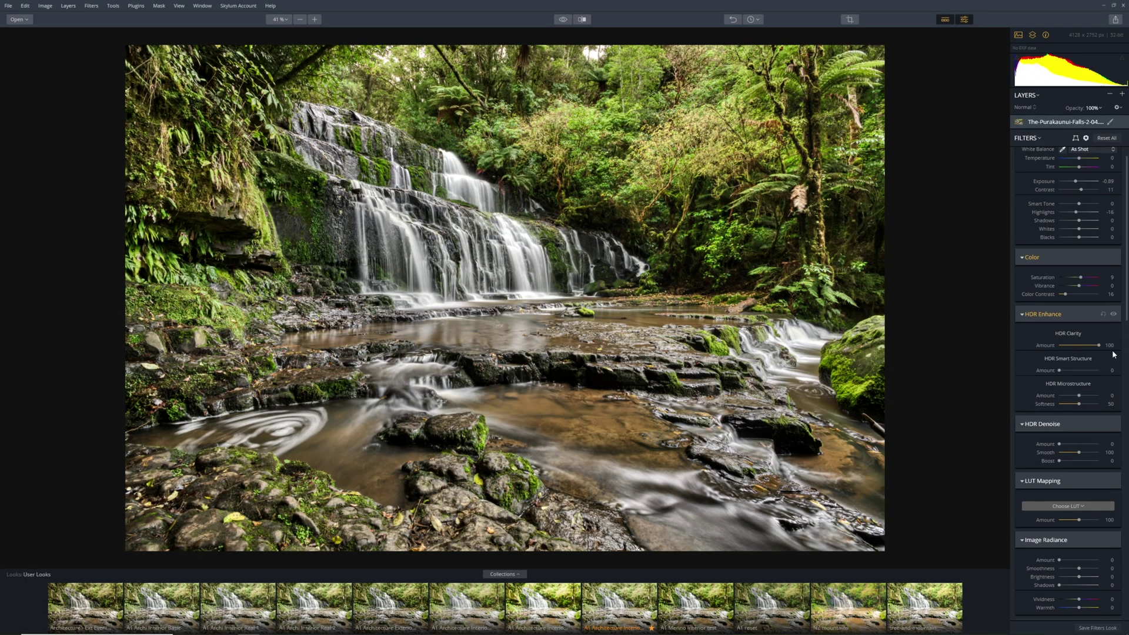
pyautogui.moveTo(1060, 371); pyautogui.dragTo(1099, 371)
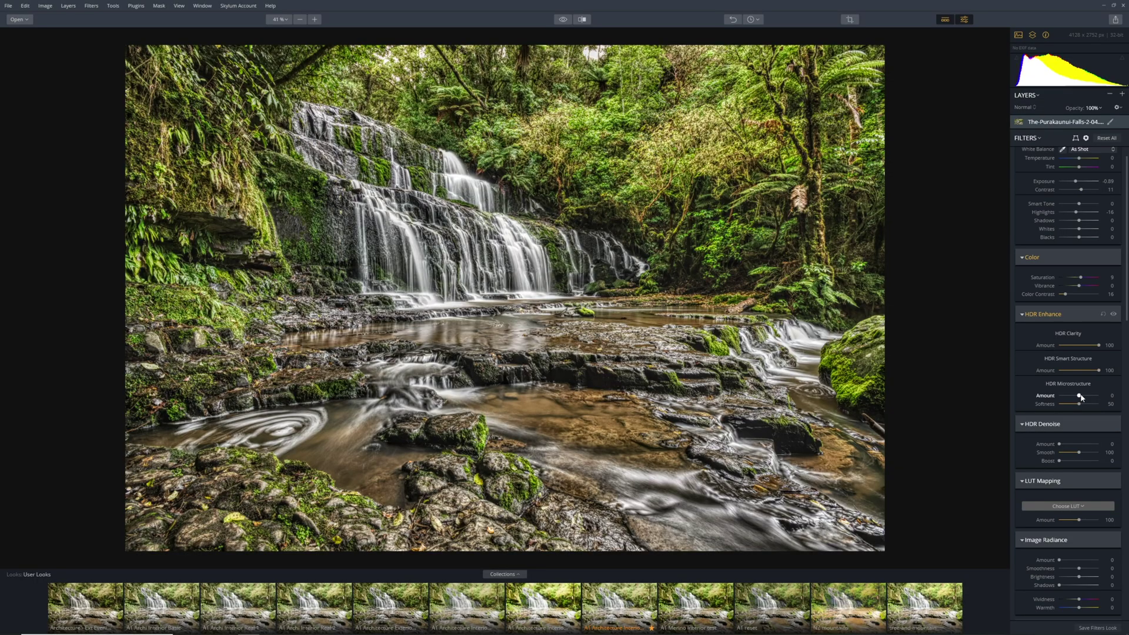
pyautogui.moveTo(1088, 396); pyautogui.dragTo(1099, 396)
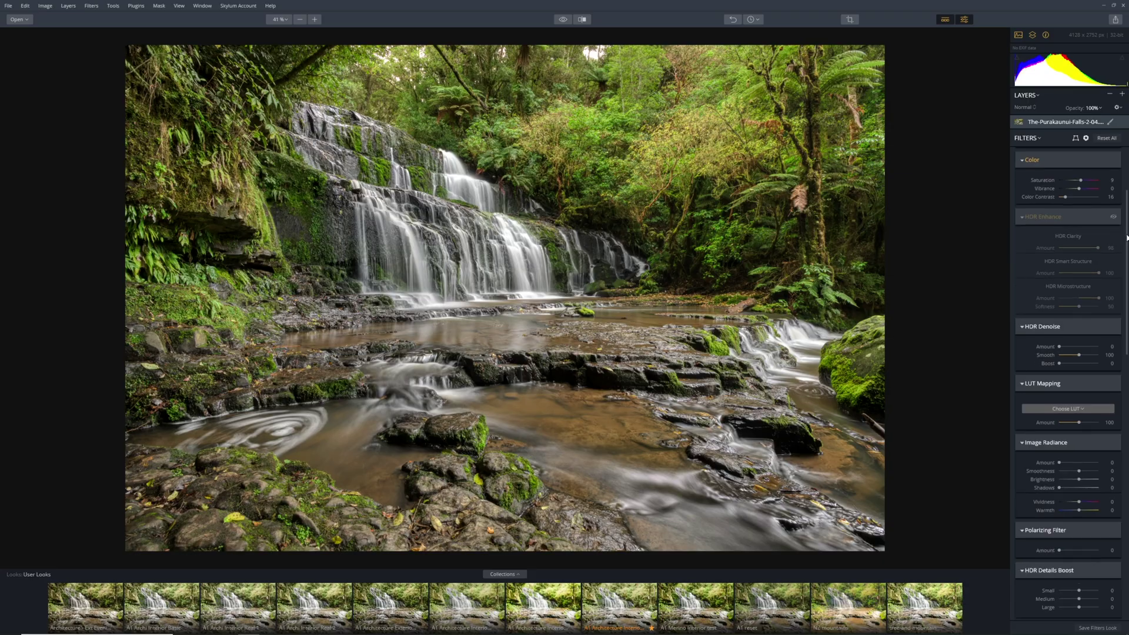
# Step: Preview the available LUTs on the waterfall photo without applying one, and collapse the LUT Mapping filter
pyautogui.scroll(-3, 1072, 273)
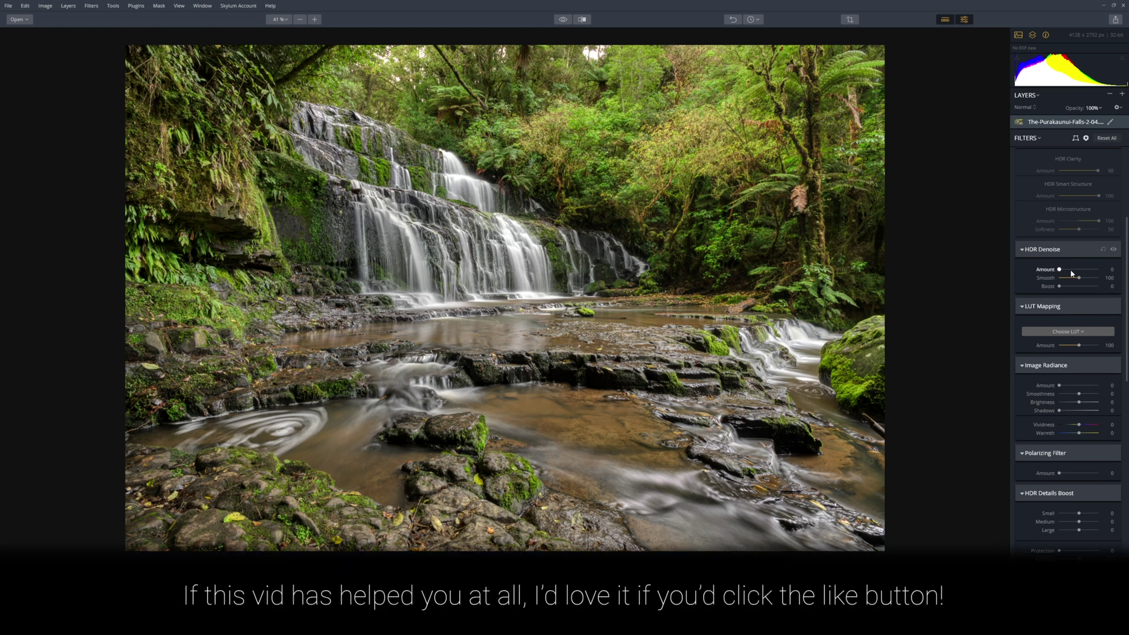
pyautogui.click(1079, 333)
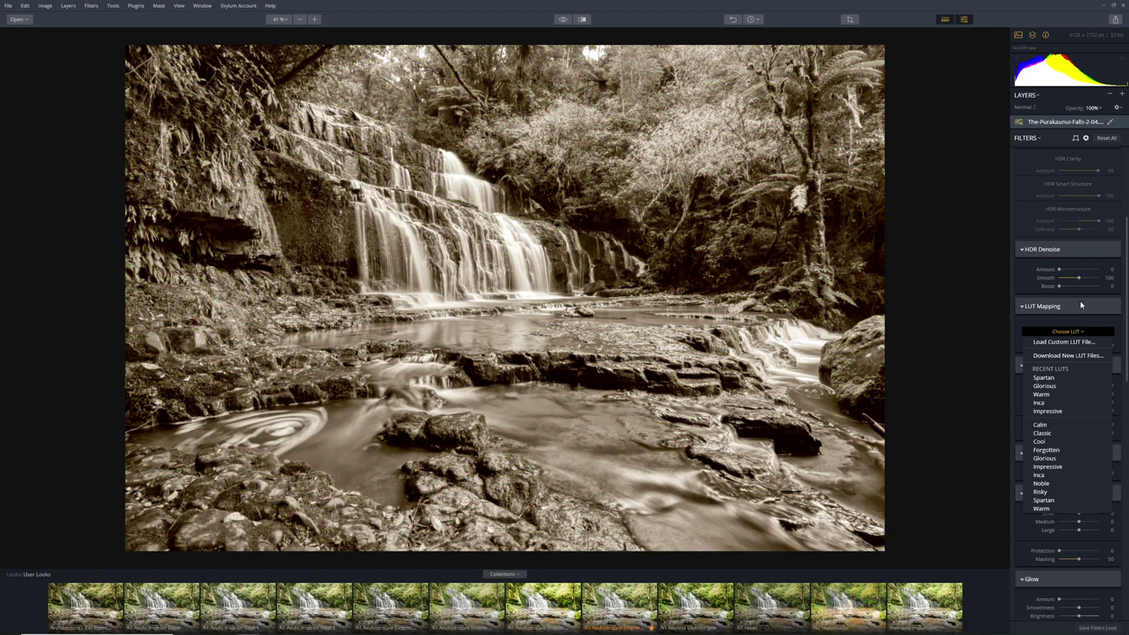
pyautogui.click(1080, 307)
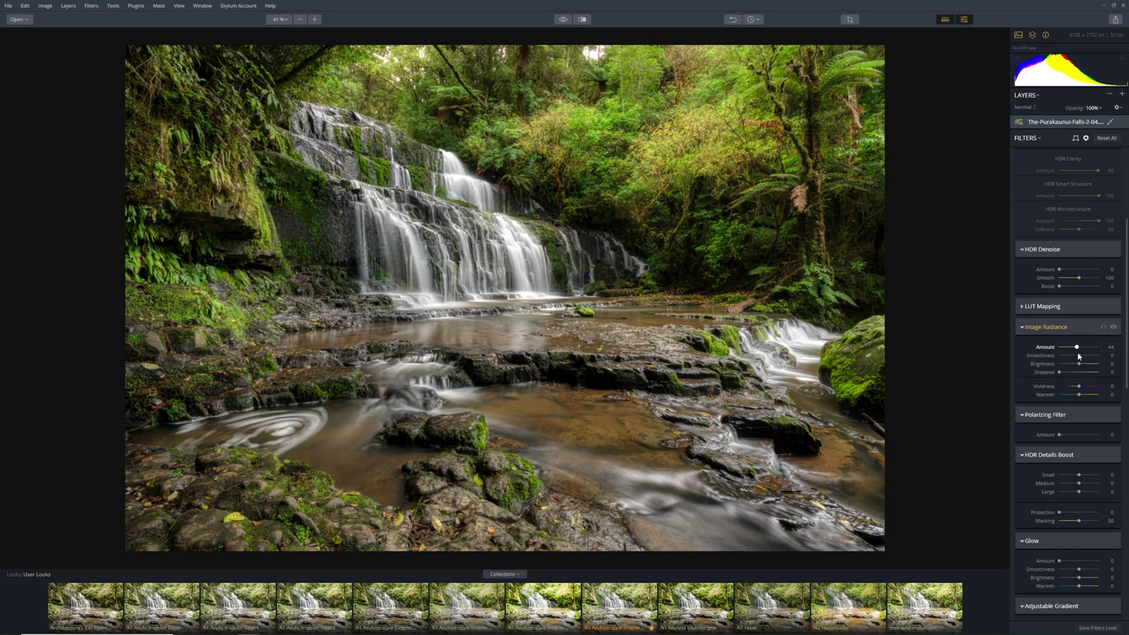
# Step: Raise the Image Radiance amount and smoothness to 100, and compare the photo with the filter off and on
pyautogui.moveTo(1077, 355); pyautogui.dragTo(1088, 359)
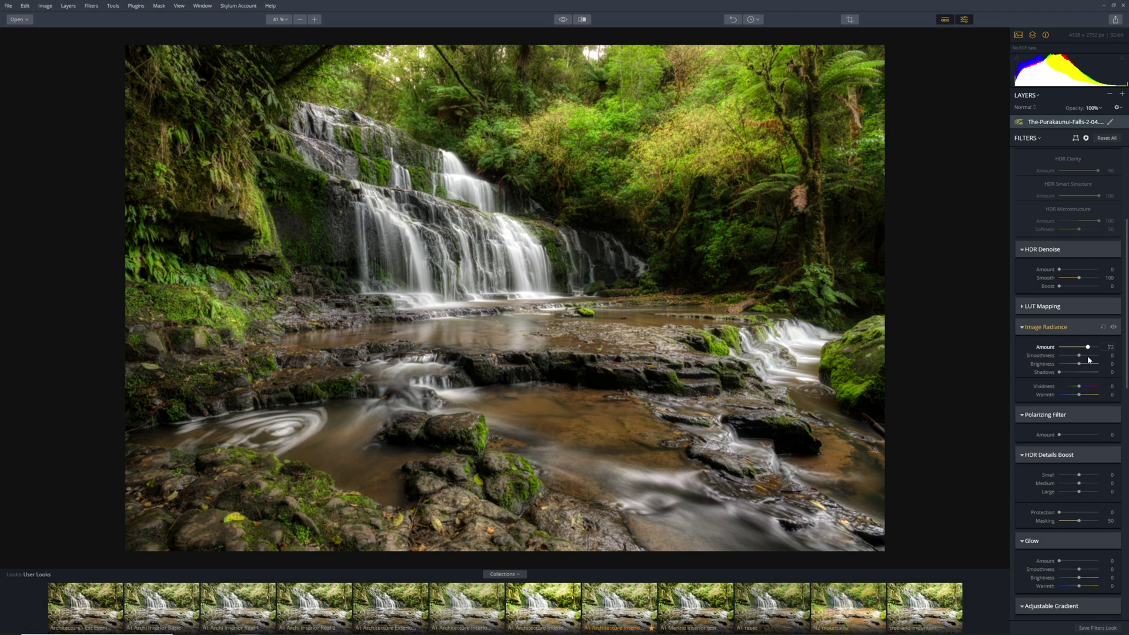
pyautogui.moveTo(1086, 359); pyautogui.dragTo(1105, 358)
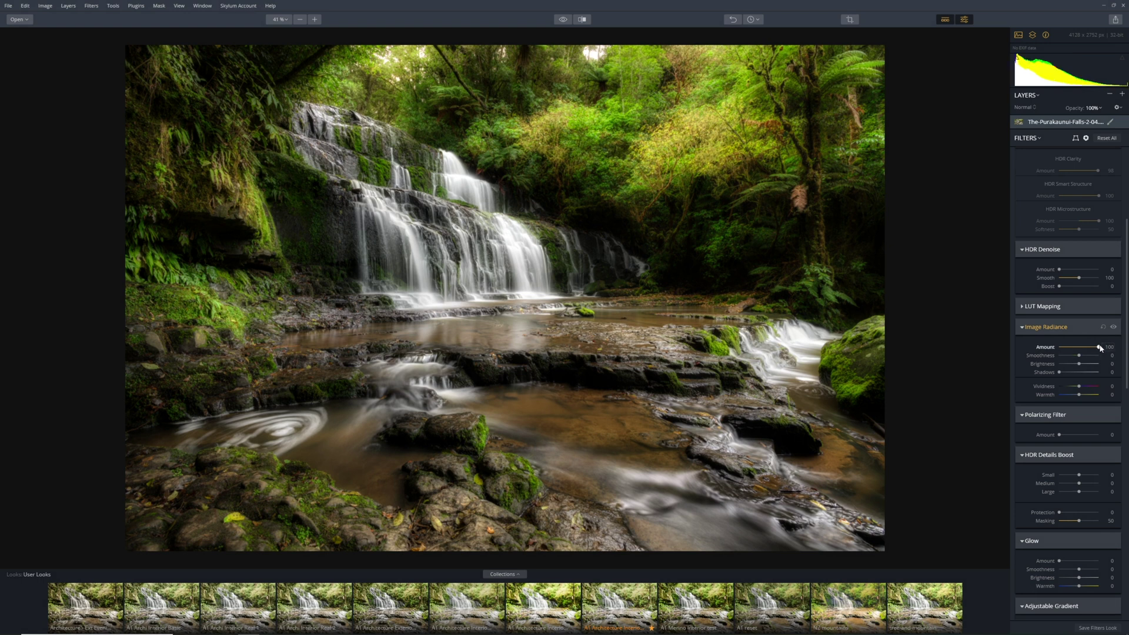
pyautogui.moveTo(1080, 356); pyautogui.dragTo(1107, 363)
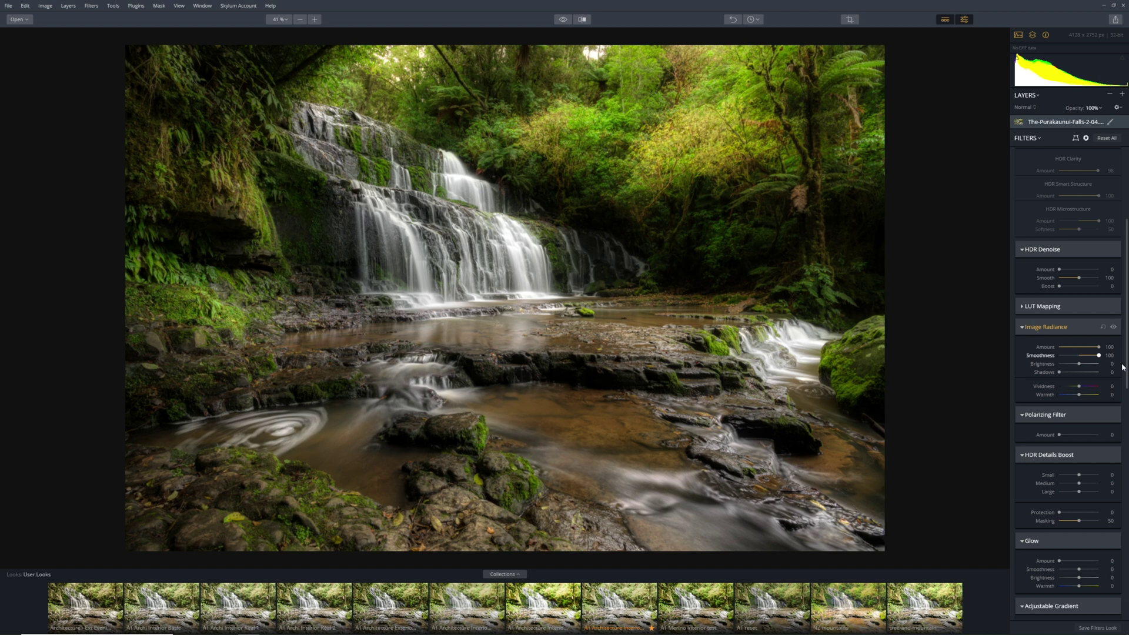
pyautogui.click(1113, 327)
pyautogui.click(1113, 327)
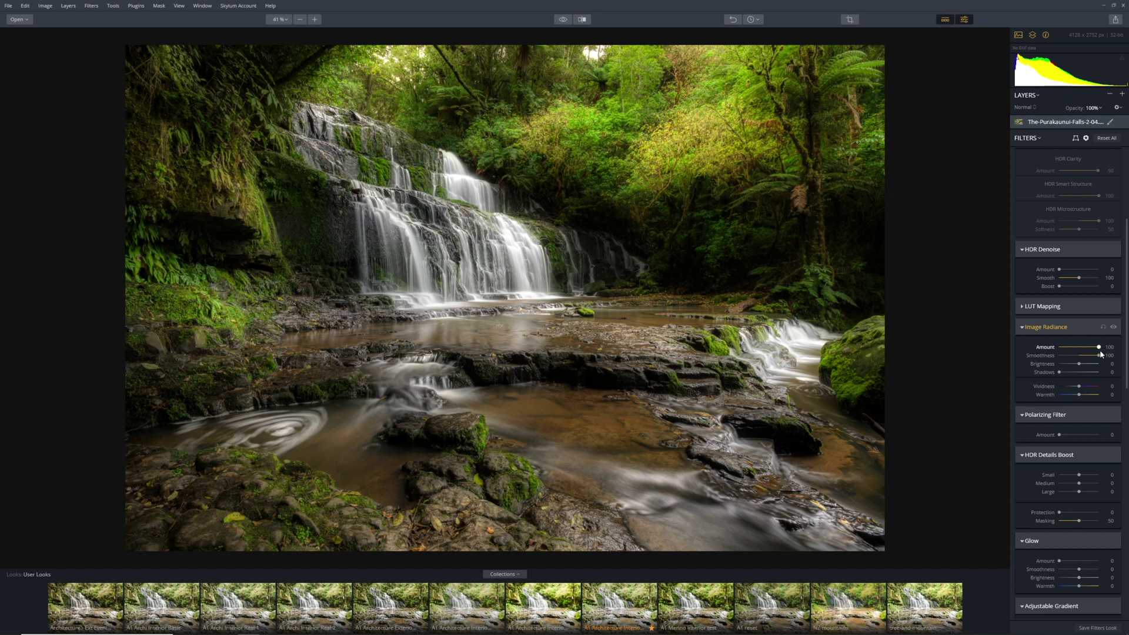
# Step: Reduce the Image Radiance amount to 16, comparing the photo with the filter off and on
pyautogui.moveTo(1099, 348); pyautogui.dragTo(1051, 351)
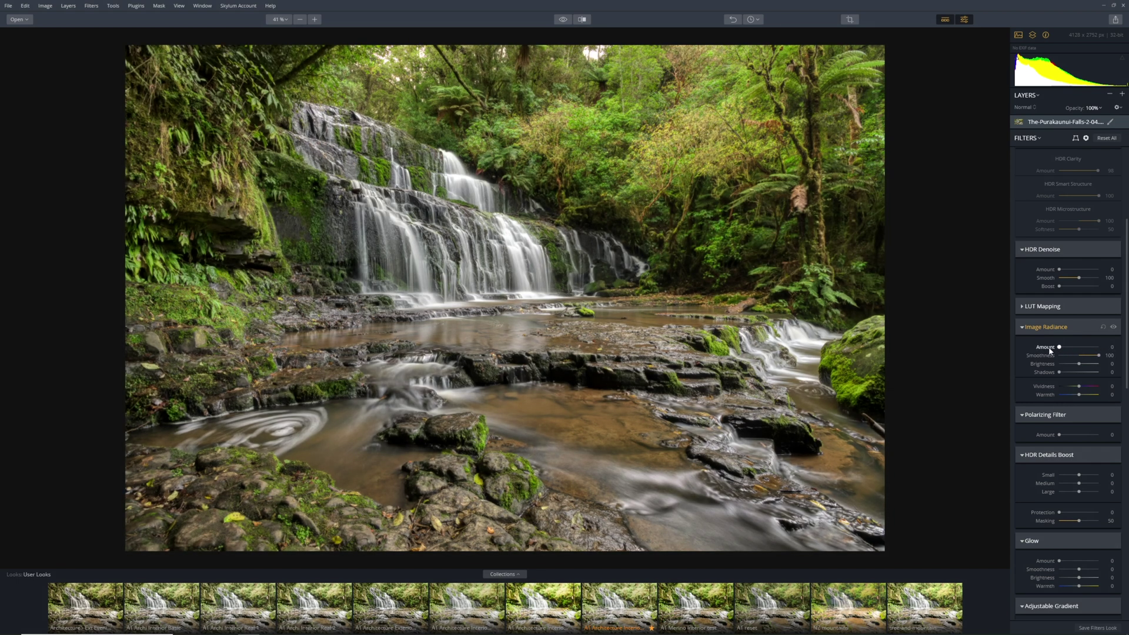
pyautogui.moveTo(1058, 353); pyautogui.dragTo(1079, 356)
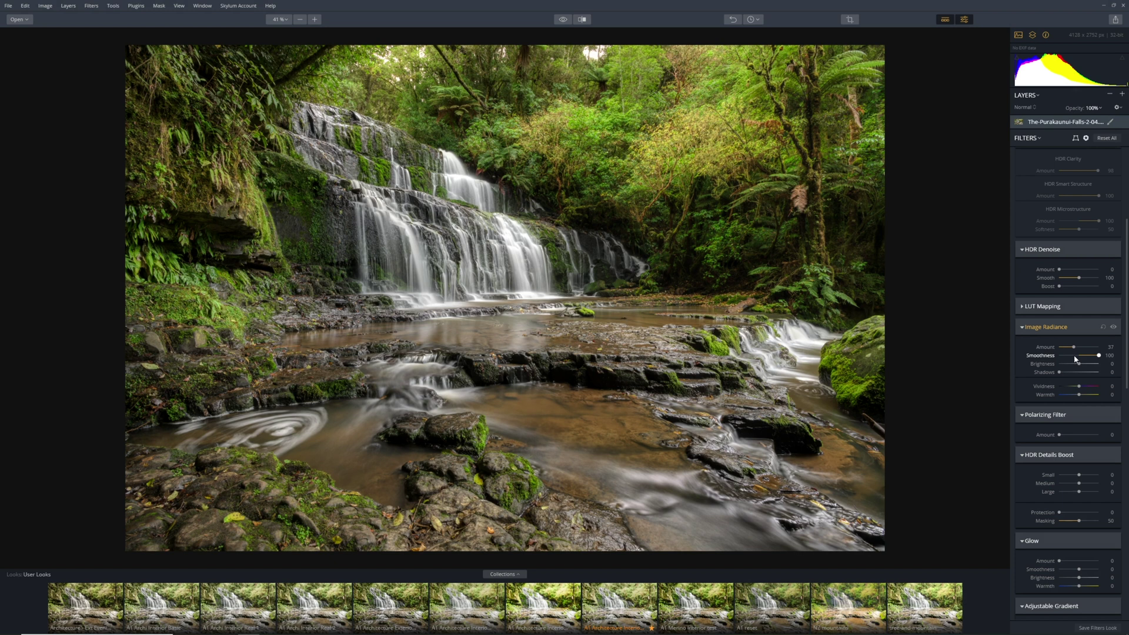
pyautogui.click(1114, 327)
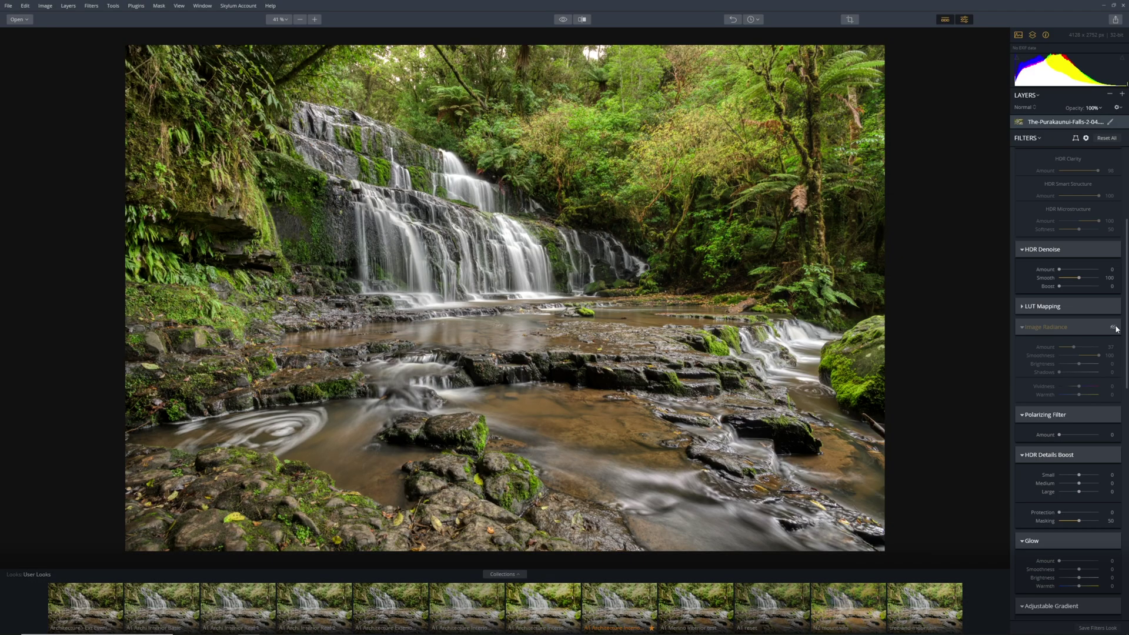
pyautogui.click(1115, 328)
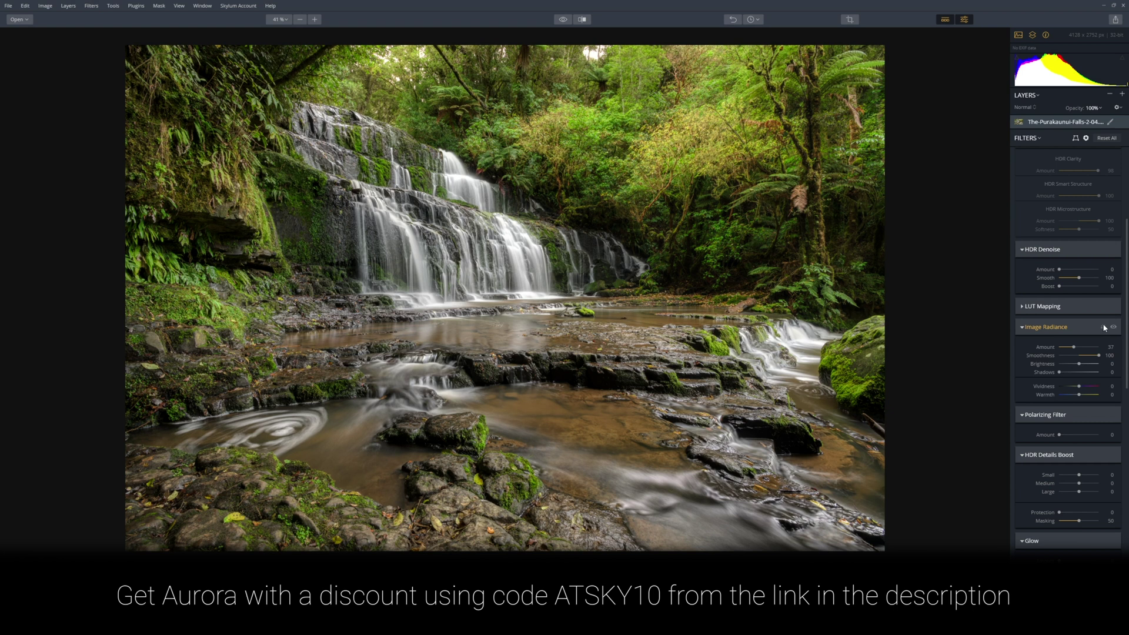
pyautogui.moveTo(1077, 346); pyautogui.dragTo(1066, 348)
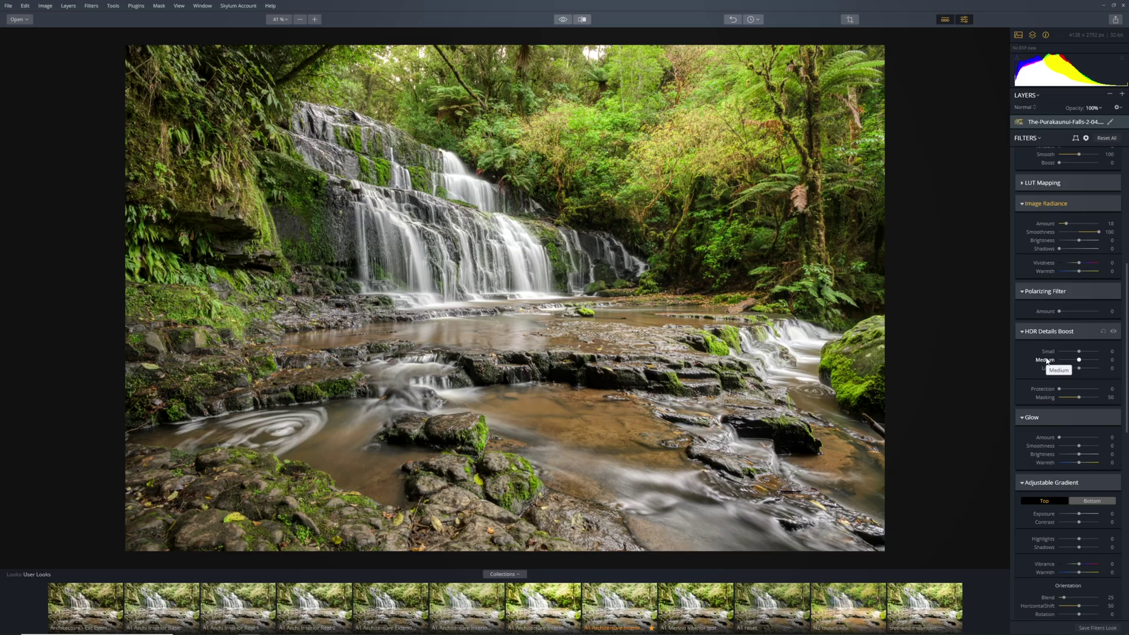
# Step: Add shadow and midtone points to the Tone Curve, lifting the midtones slightly and pulling the shadow point back down
pyautogui.scroll(-3, 1036, 362)
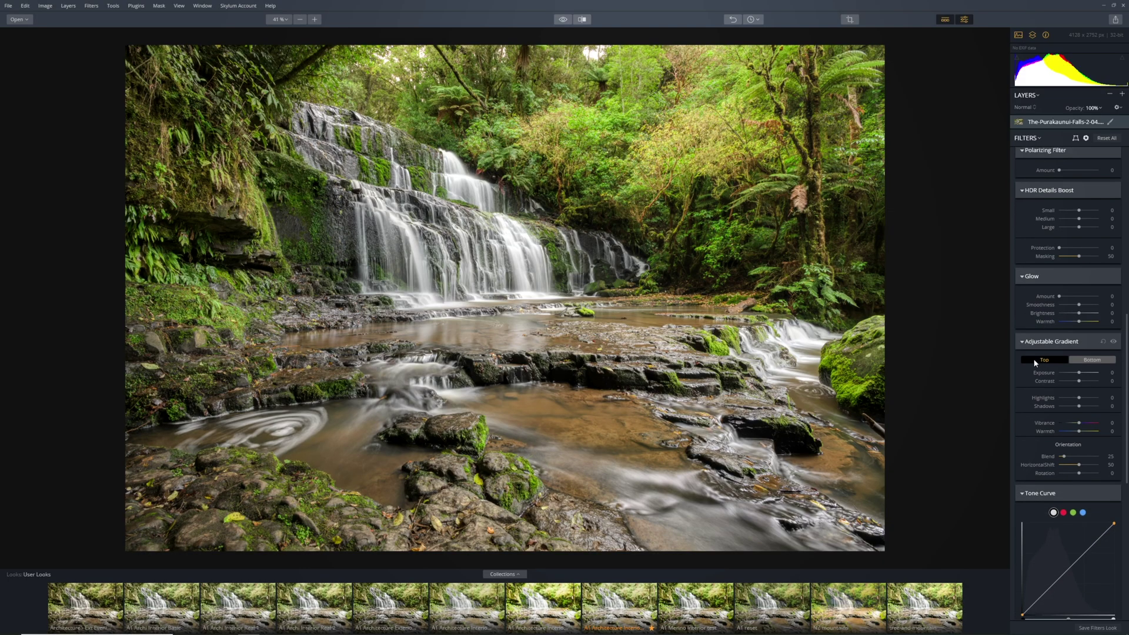
pyautogui.scroll(-1, 1035, 362)
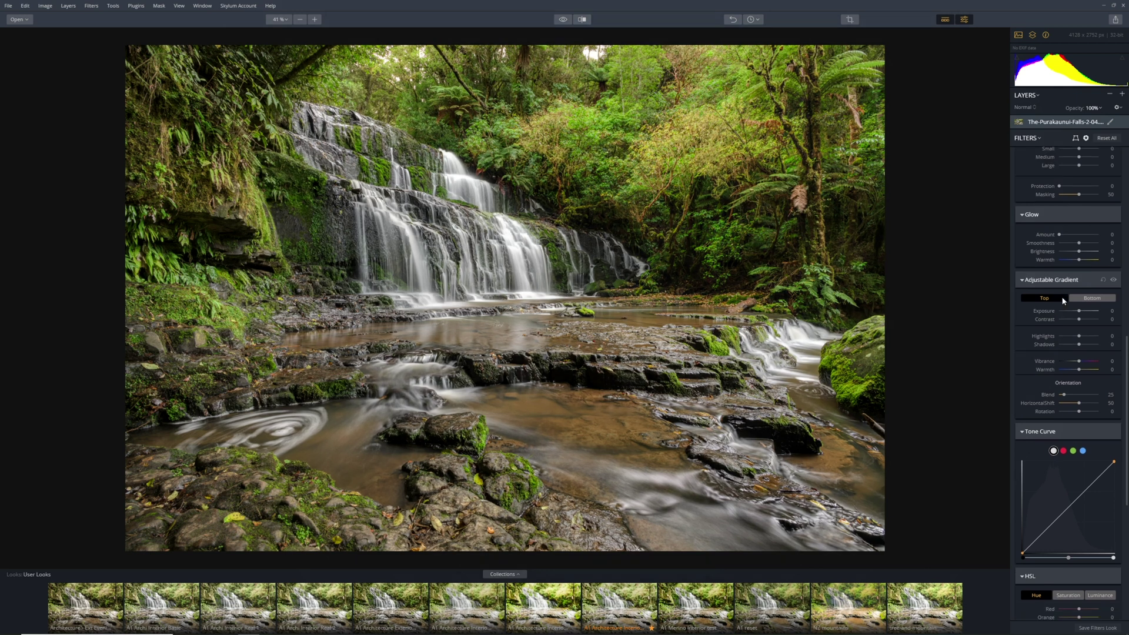
pyautogui.scroll(1, 1067, 247)
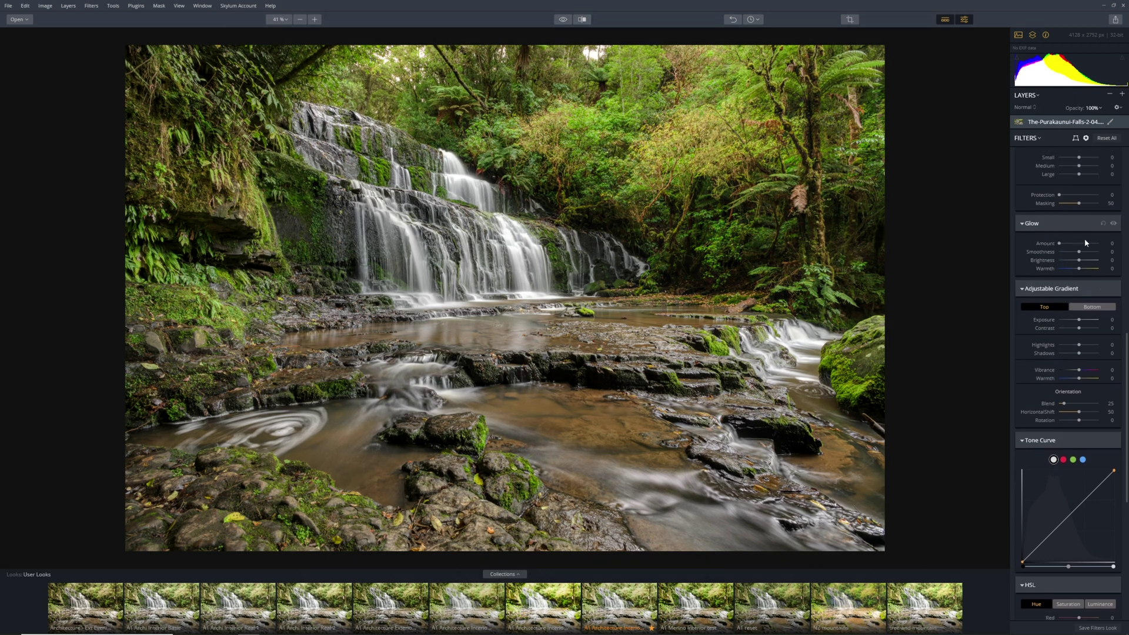
pyautogui.scroll(-2, 1077, 376)
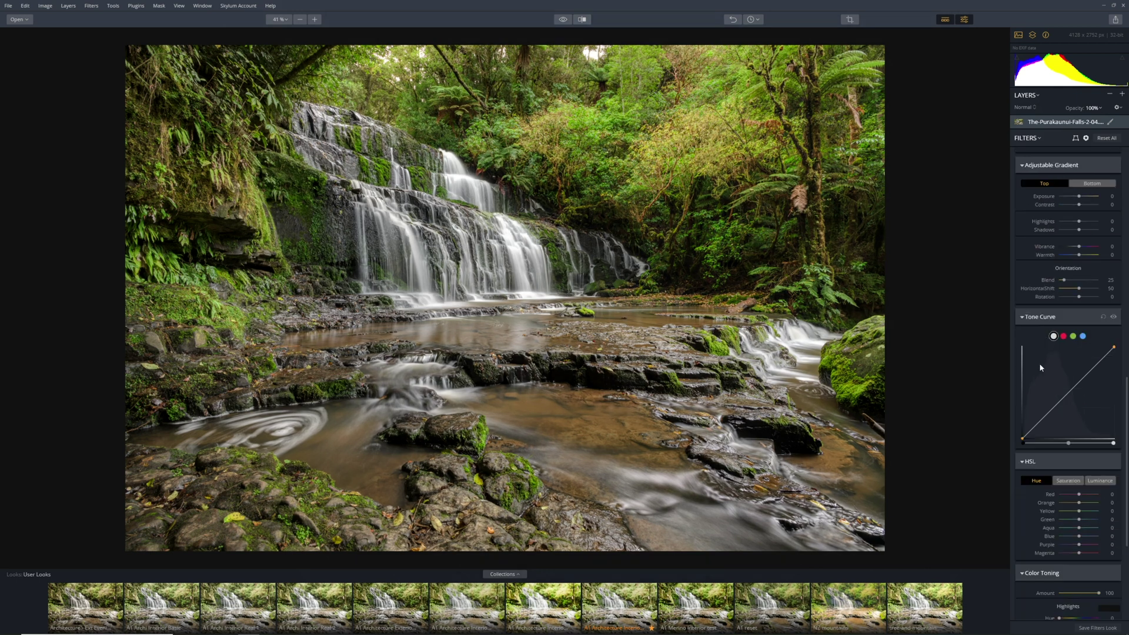
pyautogui.click(1038, 419)
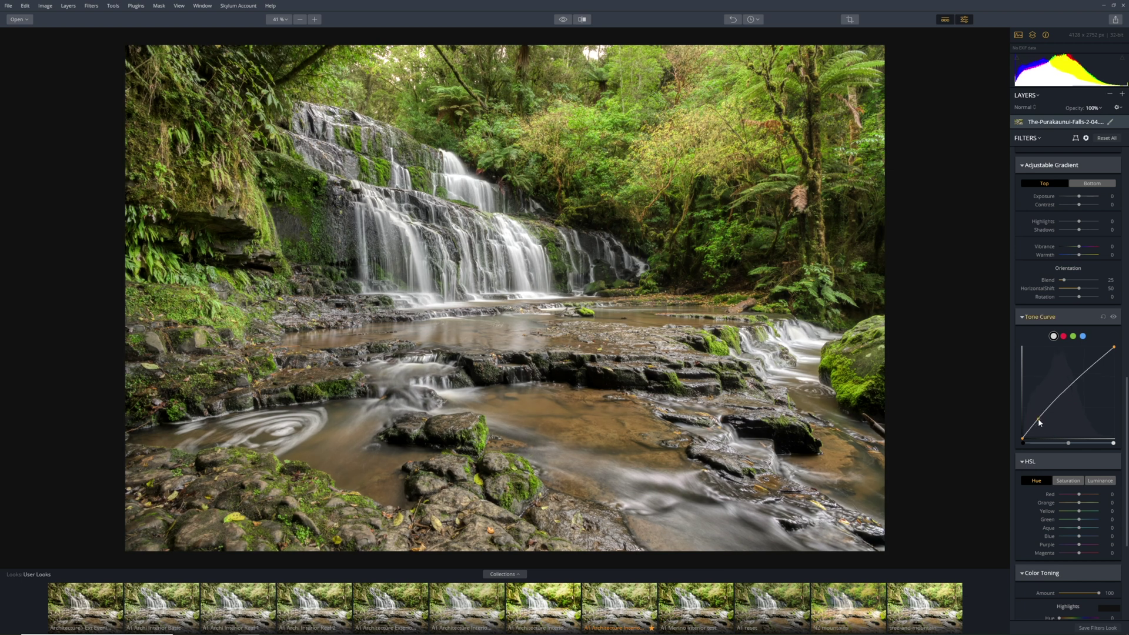
pyautogui.click(1079, 380)
pyautogui.moveTo(1038, 421); pyautogui.dragTo(1039, 428)
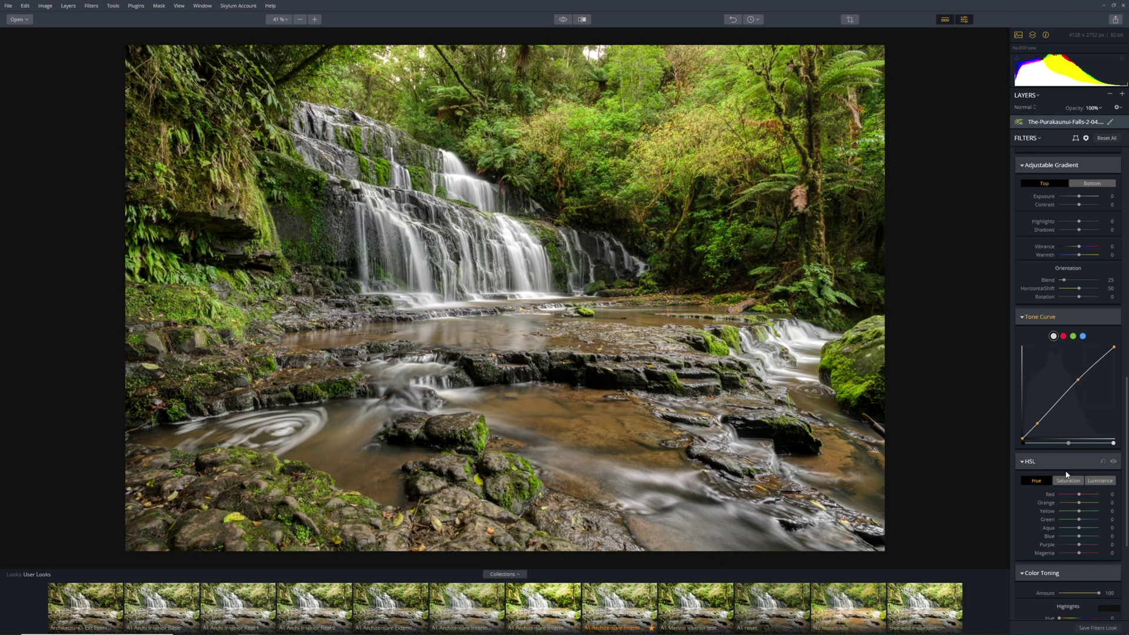
# Step: Reduce the HSL saturation of yellow to -31 and green to -24
pyautogui.scroll(-3, 1067, 474)
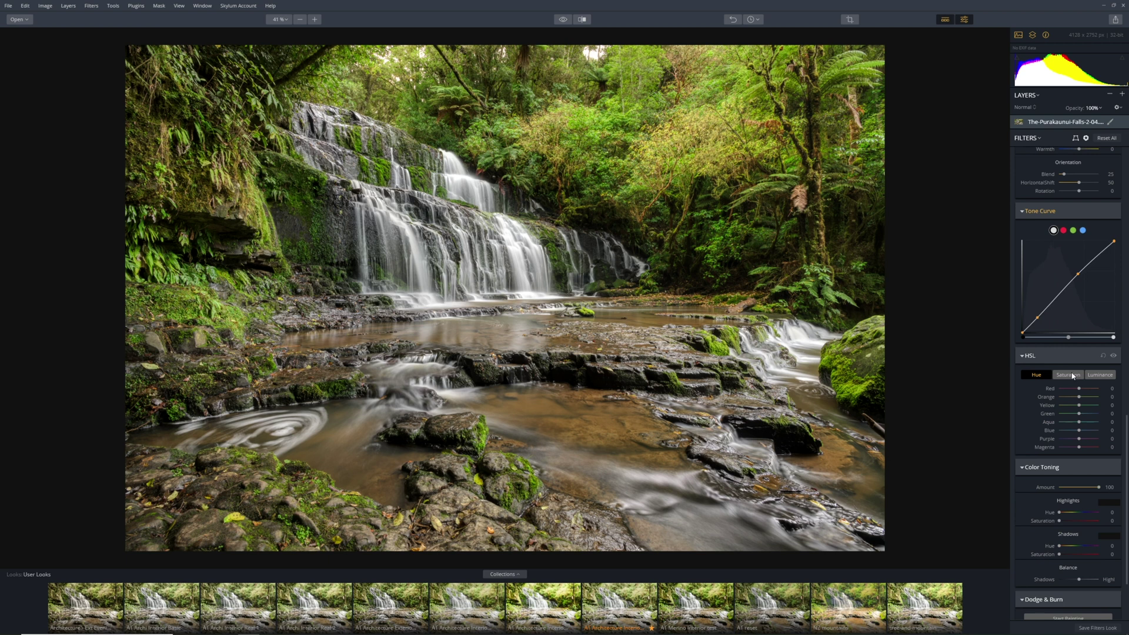
pyautogui.click(1073, 376)
pyautogui.scroll(-1, 1069, 374)
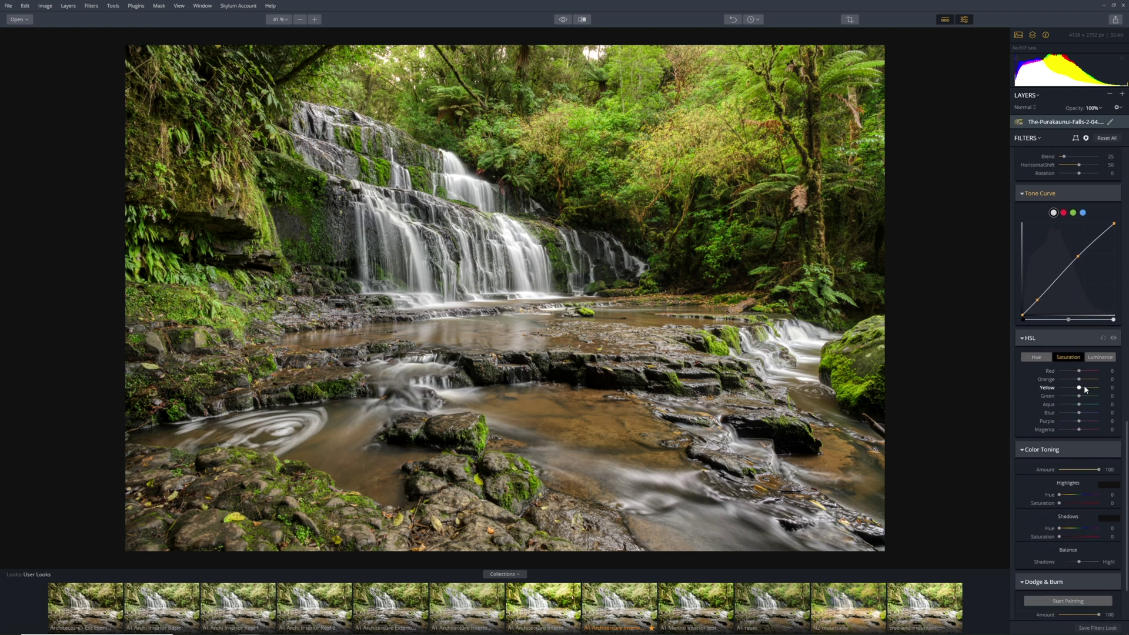
pyautogui.moveTo(1079, 389); pyautogui.dragTo(1074, 396)
# Step: Set the HSL yellow luminance to -13, adjust the green luminance slightly, and reduce the orange saturation to -47
pyautogui.click(1102, 357)
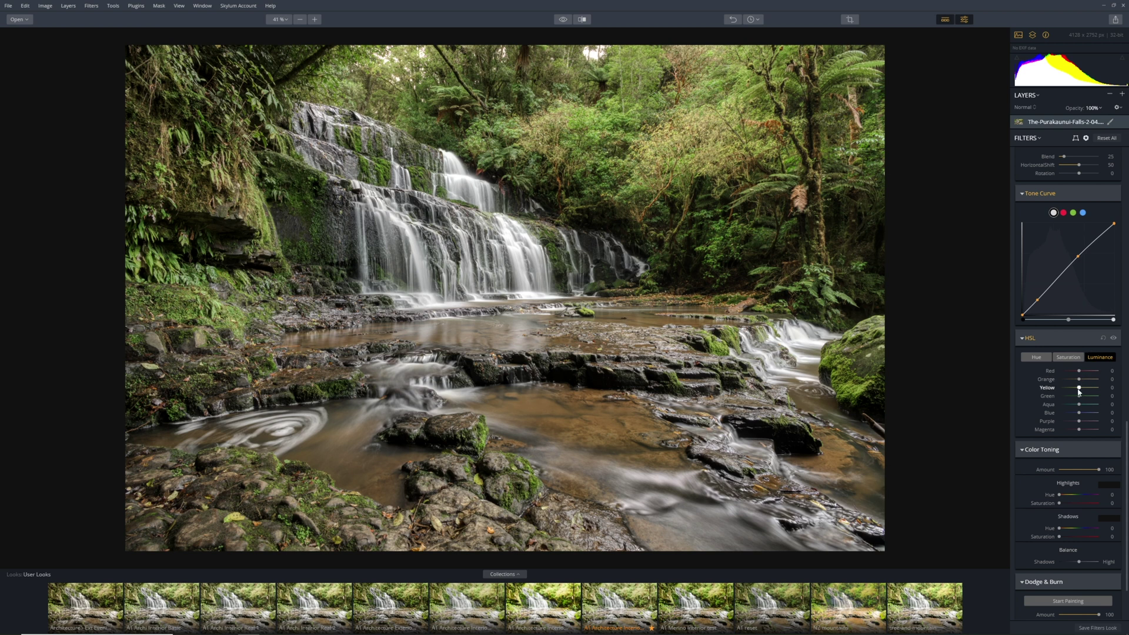
pyautogui.moveTo(1079, 388); pyautogui.dragTo(1076, 389)
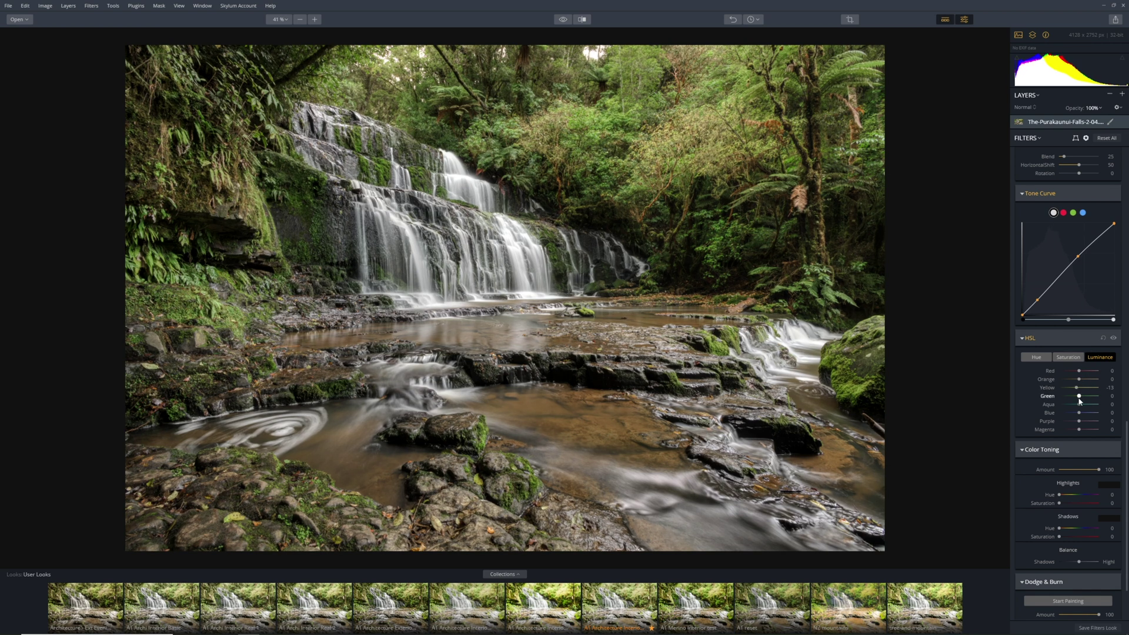
pyautogui.moveTo(1081, 401); pyautogui.dragTo(1079, 400)
pyautogui.click(1065, 358)
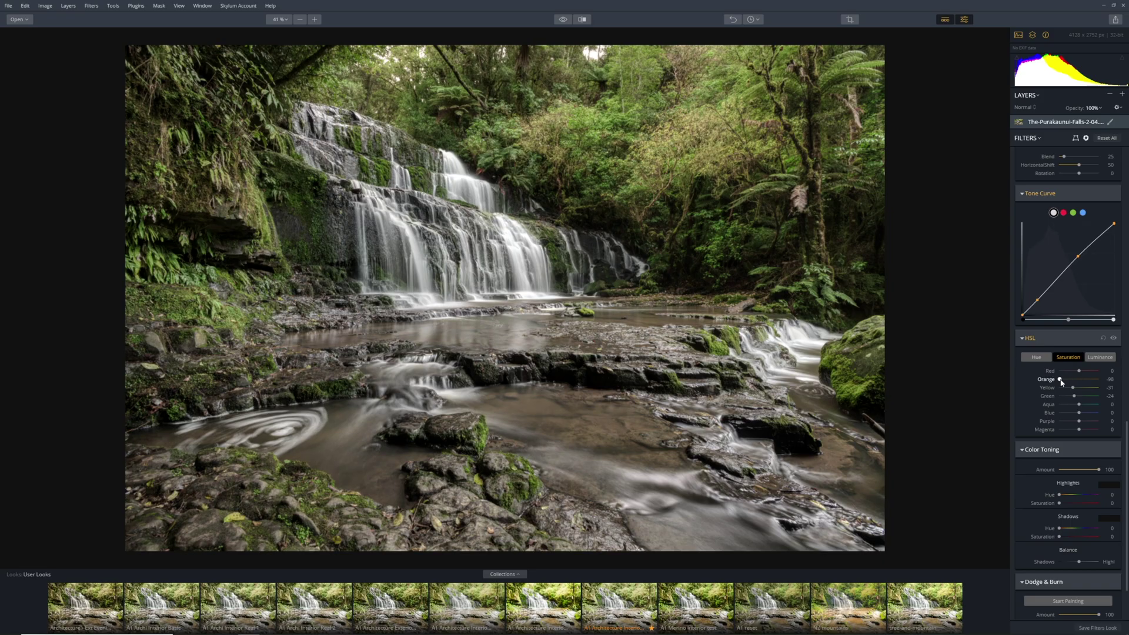
pyautogui.moveTo(1070, 383)
pyautogui.mouseDown()
pyautogui.moveTo(1045, 382)
pyautogui.moveTo(1072, 384)
pyautogui.mouseUp()
# Step: Darken the photo's edges with a vignette of amount -71 and size about 30
pyautogui.scroll(-1, 1084, 410)
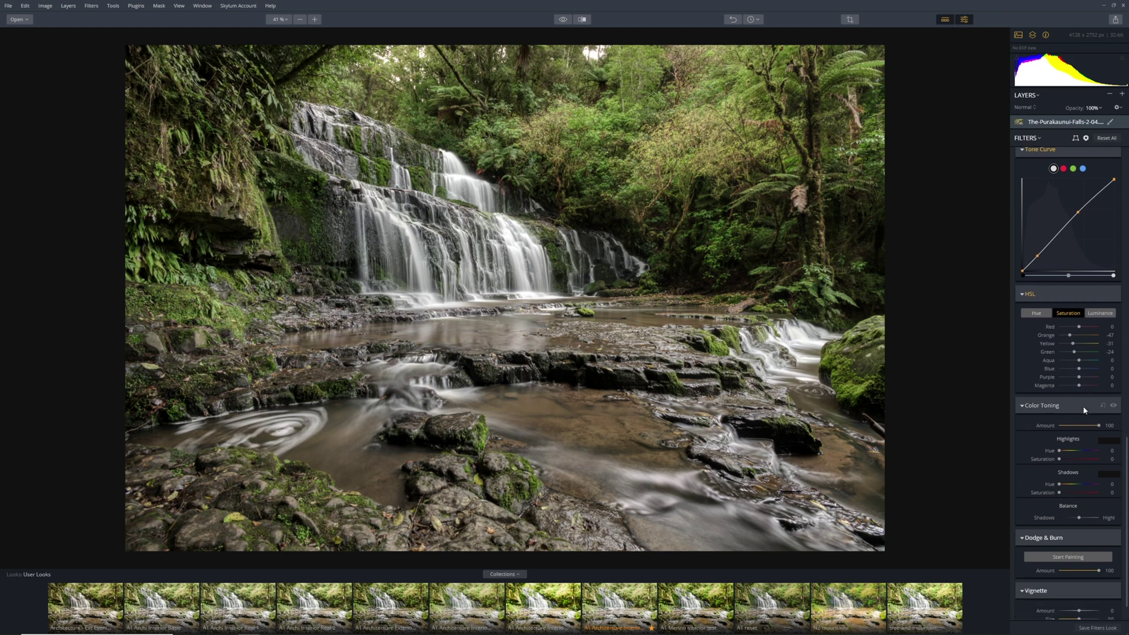
pyautogui.scroll(-1, 1084, 410)
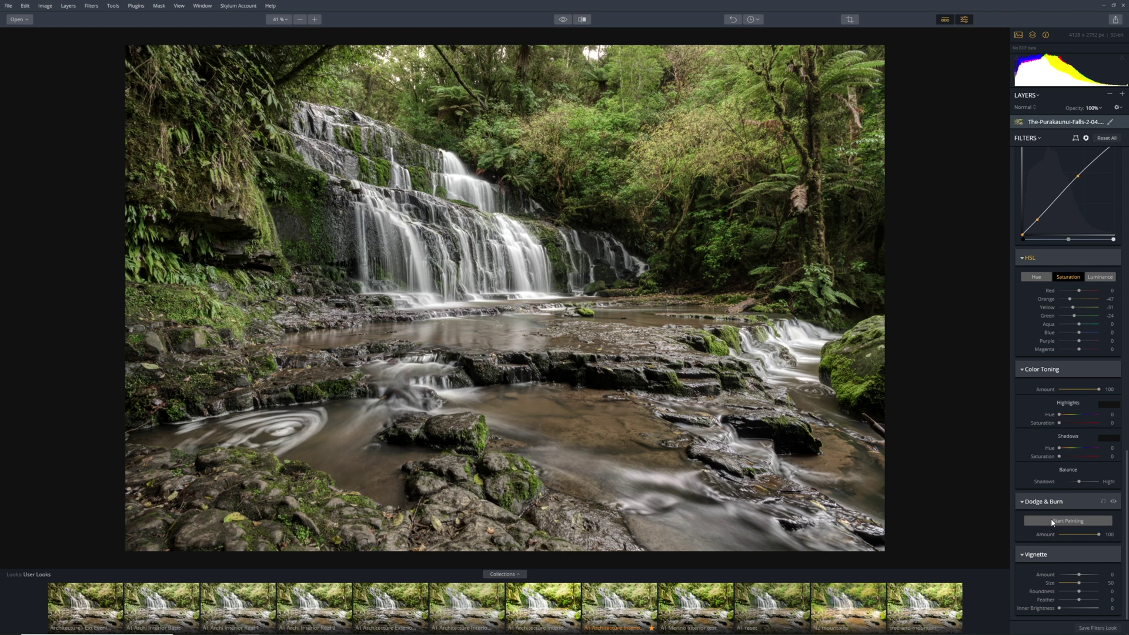
pyautogui.moveTo(1079, 574); pyautogui.dragTo(1070, 583)
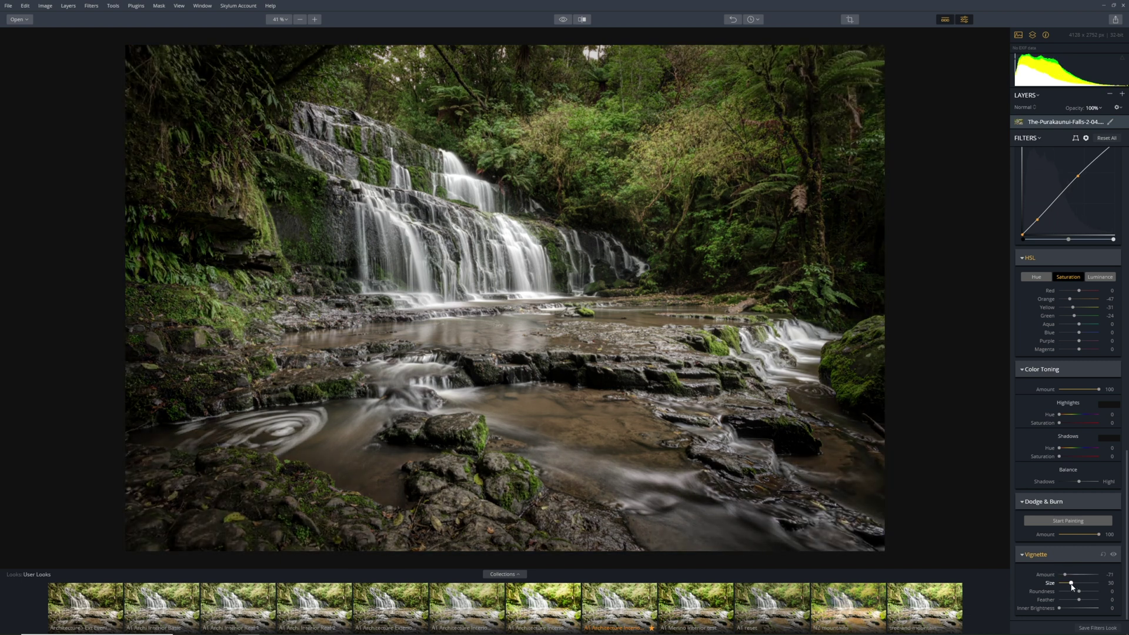
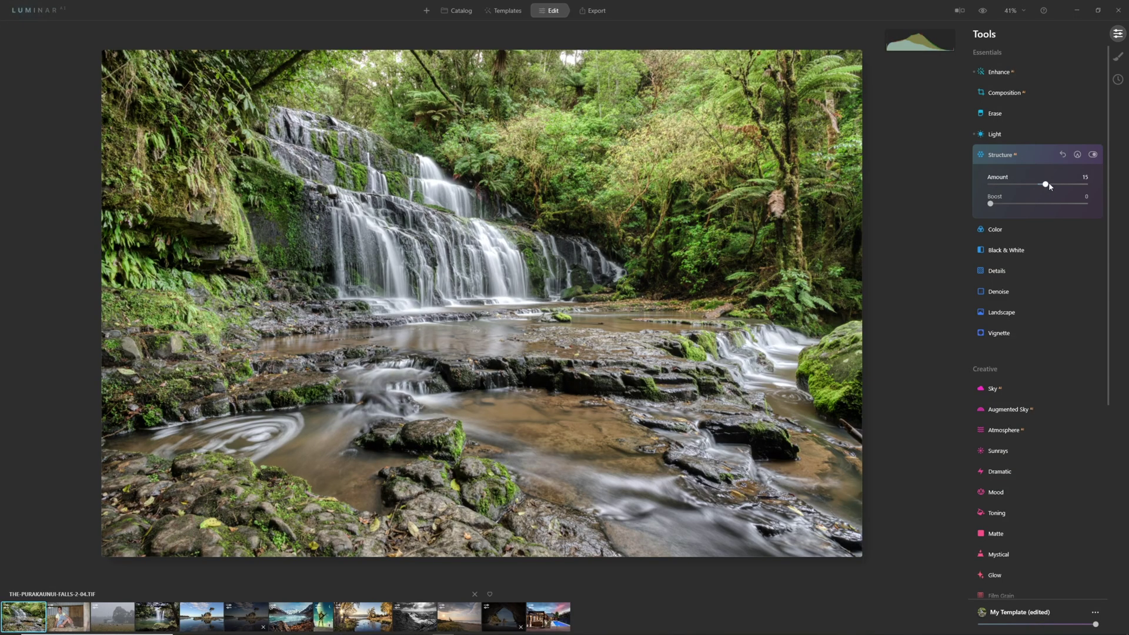
# Step: In Luminar AI, try the Structure amount at 100 and at -100 on the same waterfall photo
pyautogui.moveTo(1046, 185); pyautogui.dragTo(1080, 181)
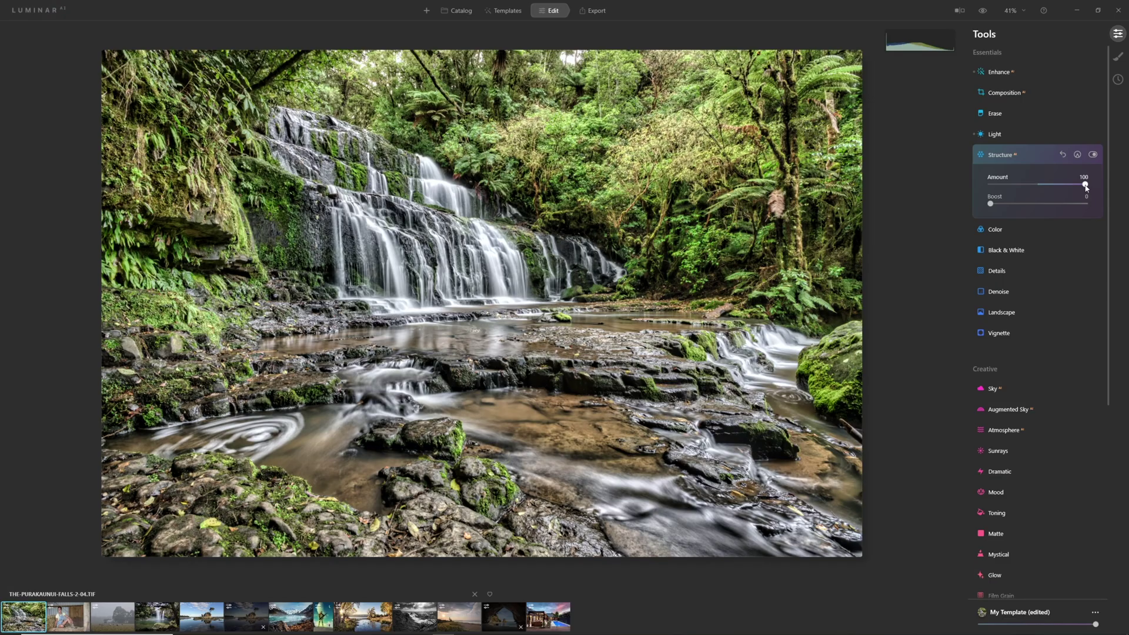
pyautogui.moveTo(1072, 187); pyautogui.dragTo(982, 189)
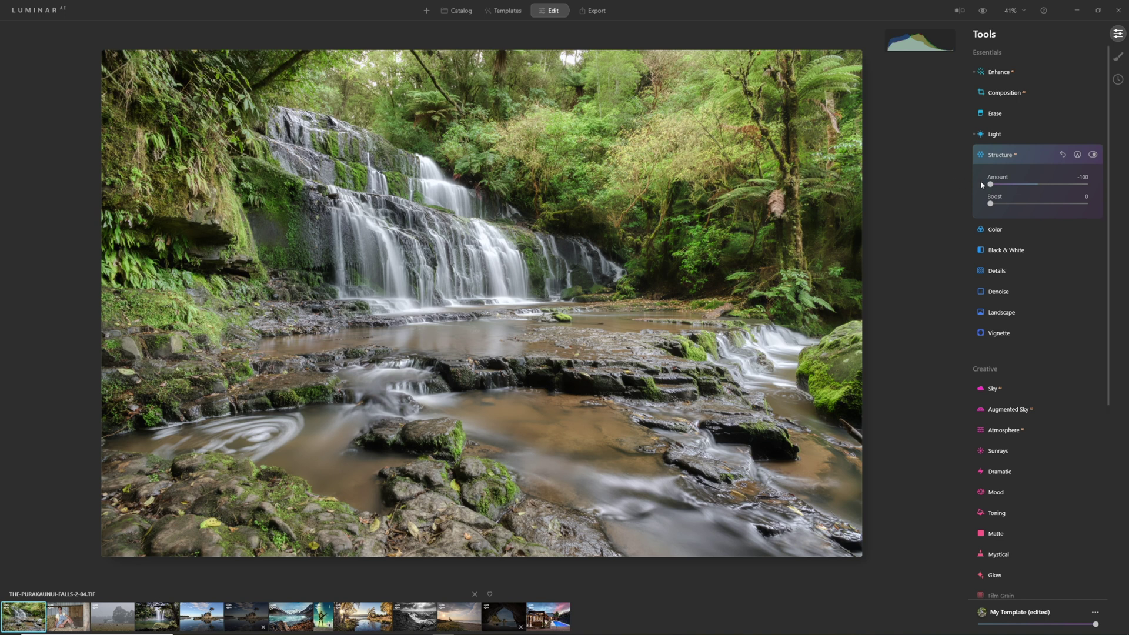
# Step: Raise the Structure amount from its minimum to a moderate level
pyautogui.moveTo(991, 187); pyautogui.dragTo(998, 187)
pyautogui.moveTo(1029, 185); pyautogui.dragTo(1024, 185)
# Step: Lower the HSL luminance of yellow to -18 and of green to -17
pyautogui.click(1007, 230)
pyautogui.click(1021, 264)
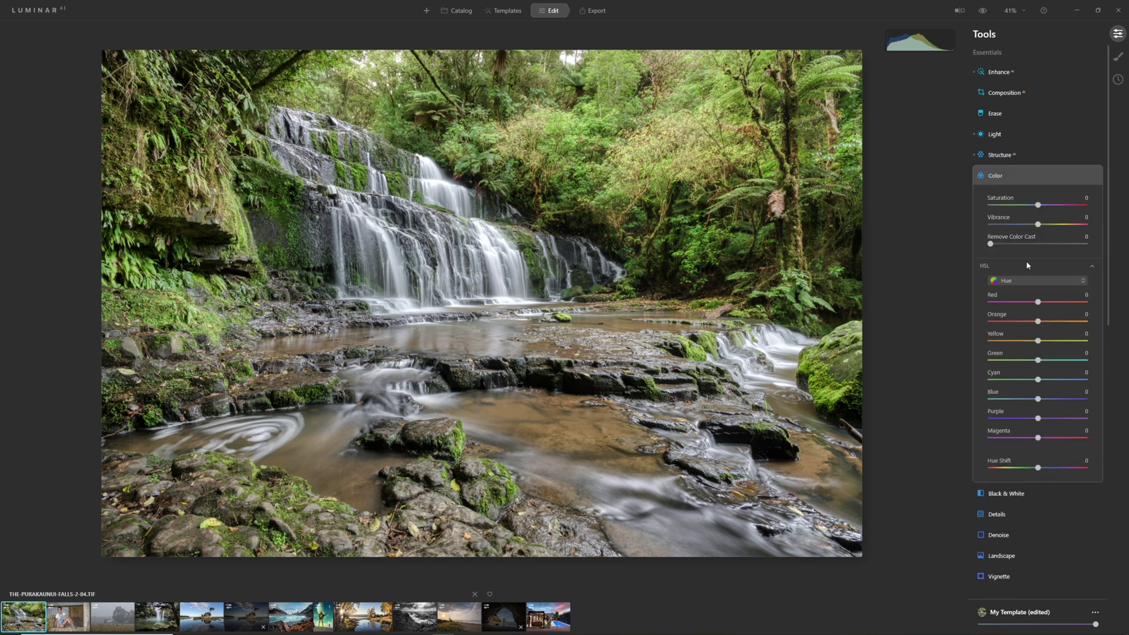
pyautogui.click(1039, 282)
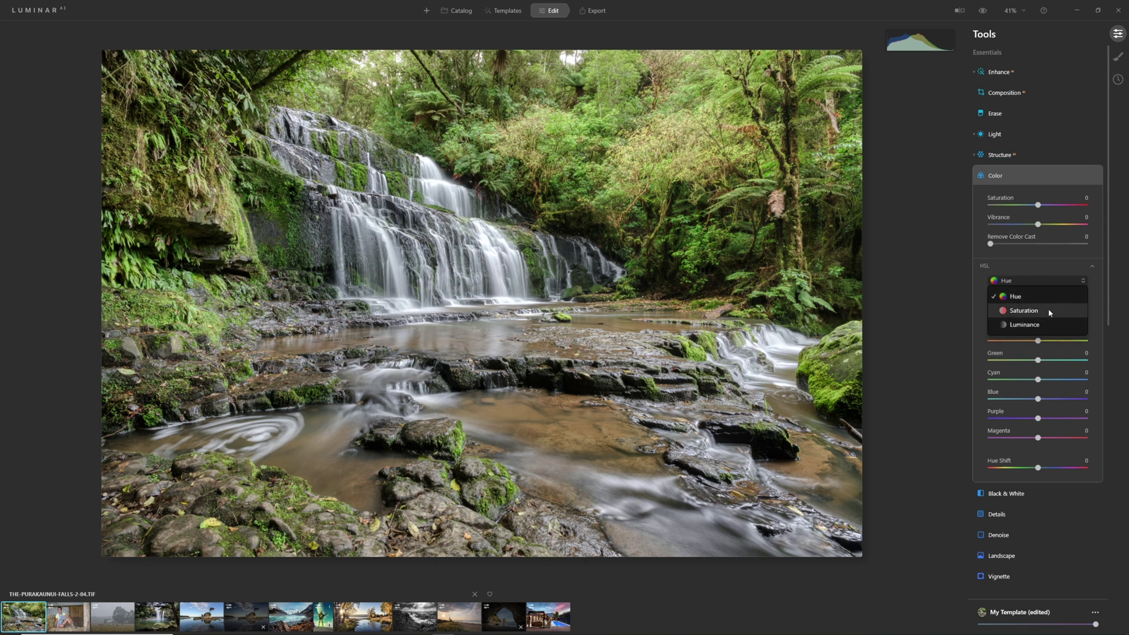
pyautogui.click(1038, 324)
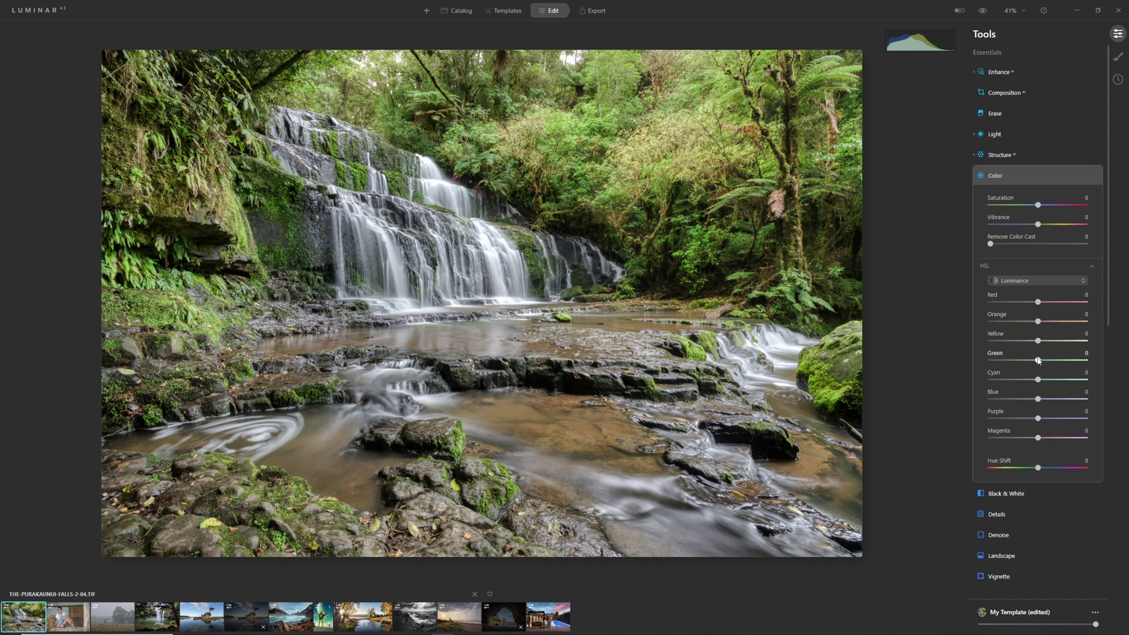
pyautogui.moveTo(1038, 362); pyautogui.dragTo(985, 346)
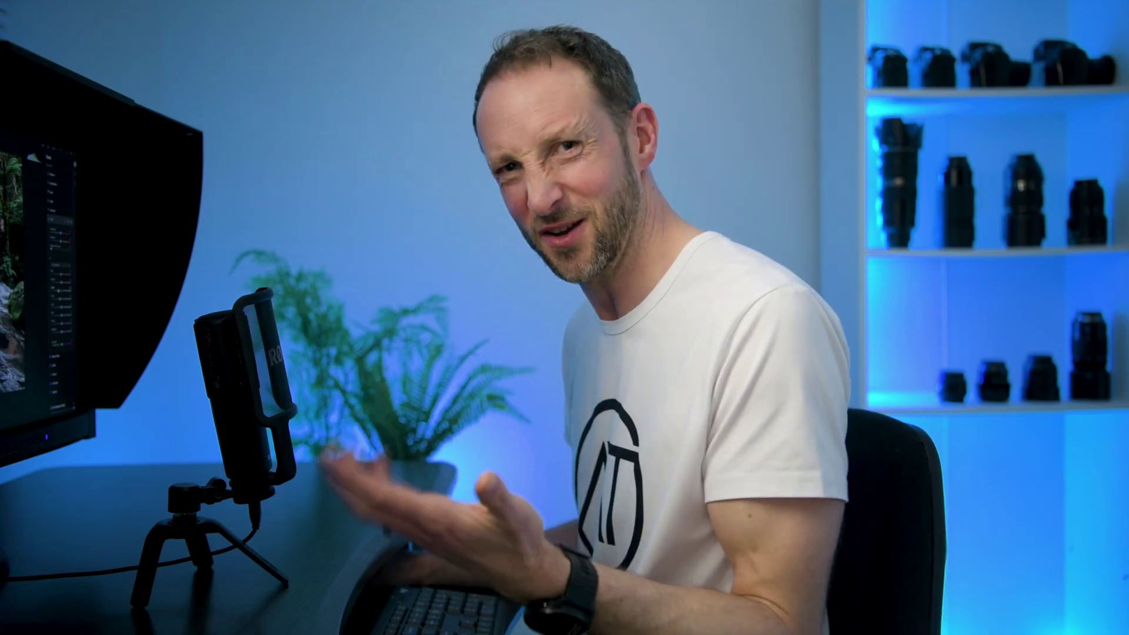
# Step: Reduce the HSL saturation of orange to -37
pyautogui.click(1035, 281)
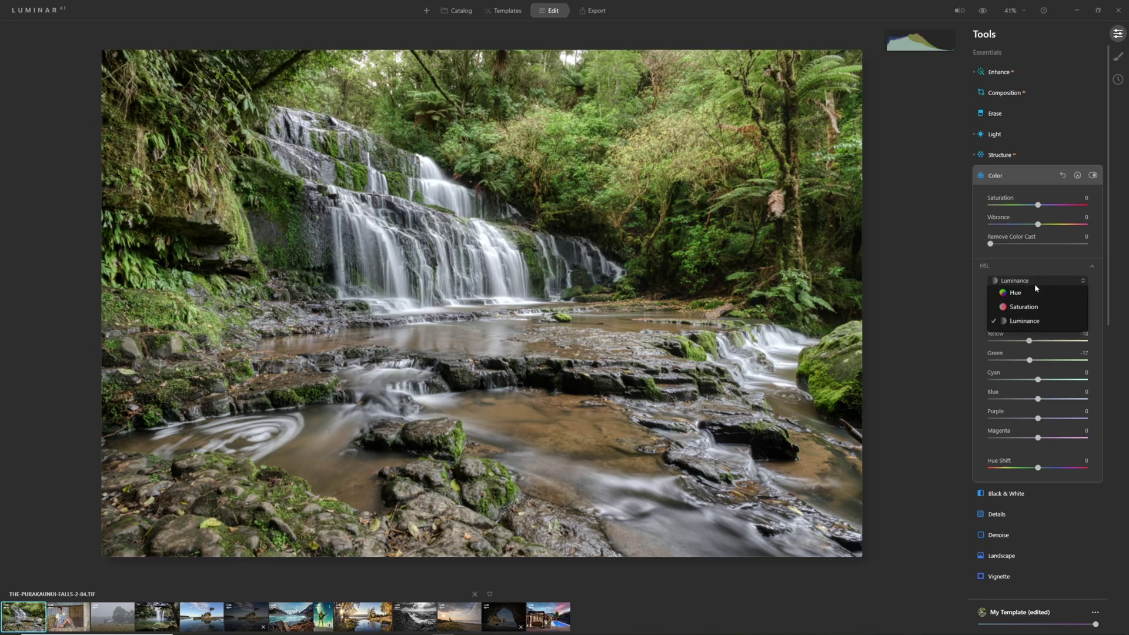
pyautogui.click(1037, 306)
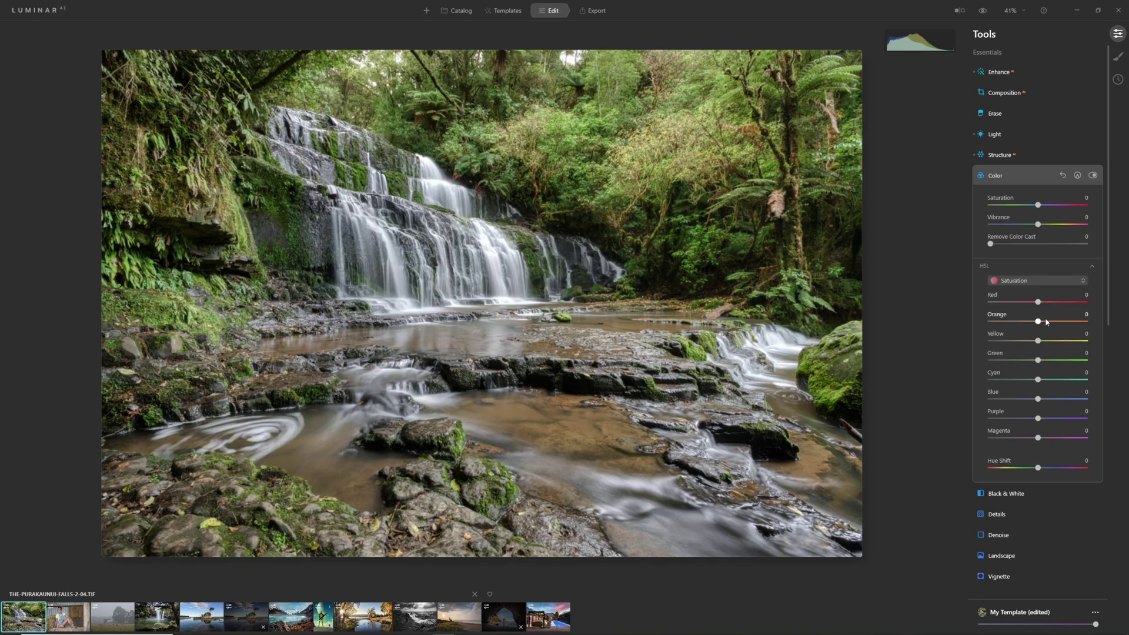
pyautogui.moveTo(1026, 324); pyautogui.dragTo(1013, 327)
# Step: Apply the Mystical filter, trying an amount of 81 before settling on a much lower amount
pyautogui.scroll(-5, 1018, 325)
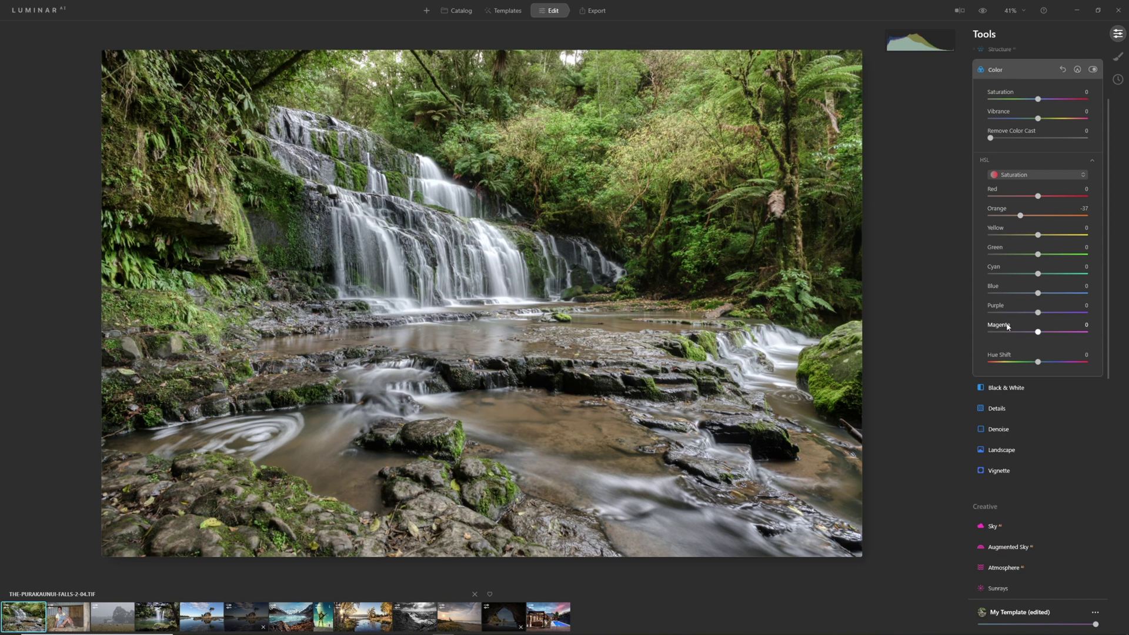
pyautogui.scroll(-2, 1005, 327)
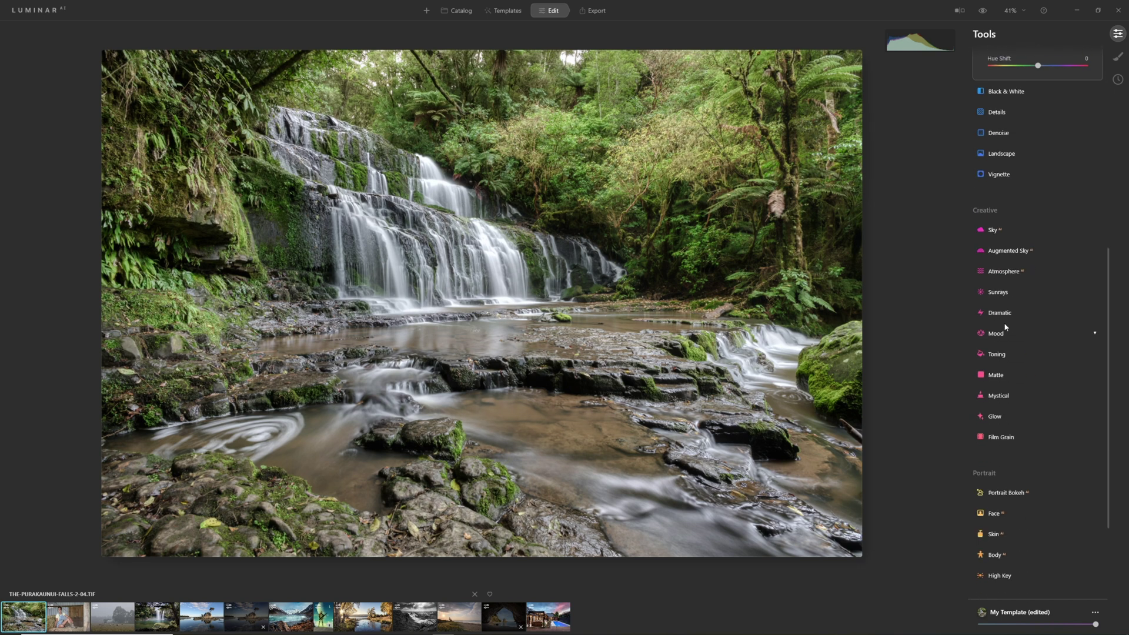
pyautogui.scroll(-1, 988, 331)
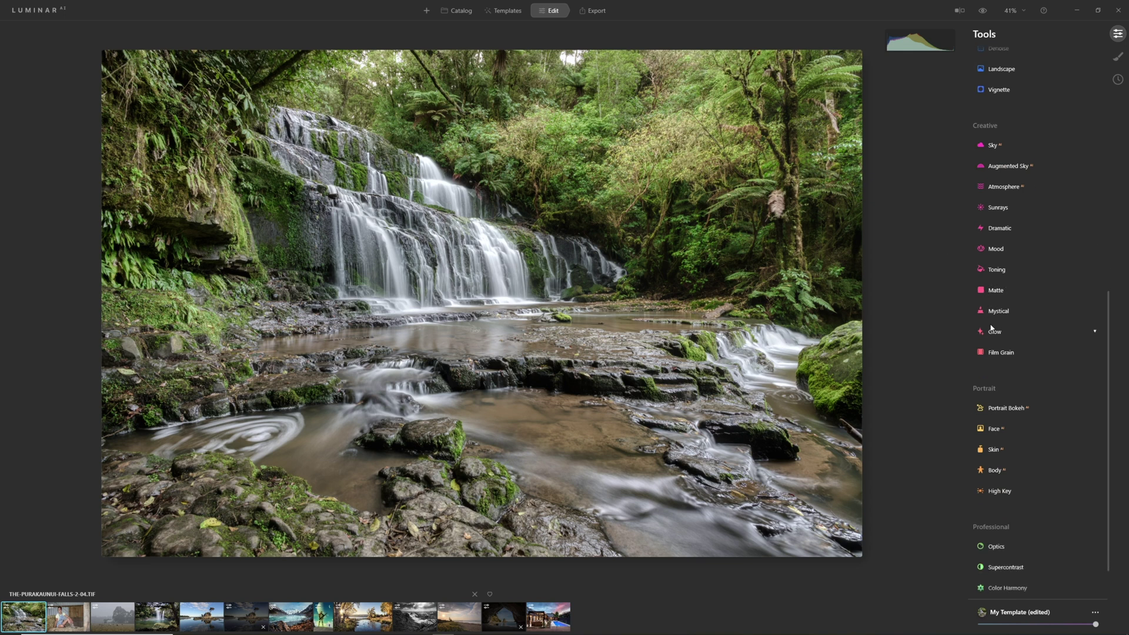
pyautogui.scroll(1, 1007, 312)
pyautogui.click(1030, 361)
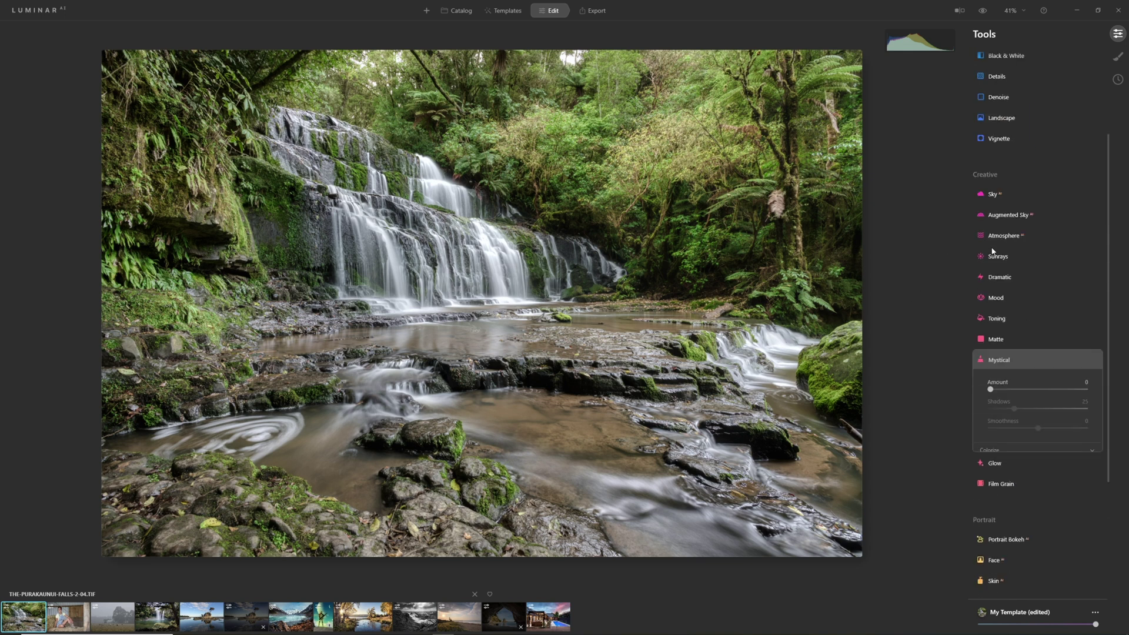
pyautogui.moveTo(990, 389); pyautogui.dragTo(1047, 394)
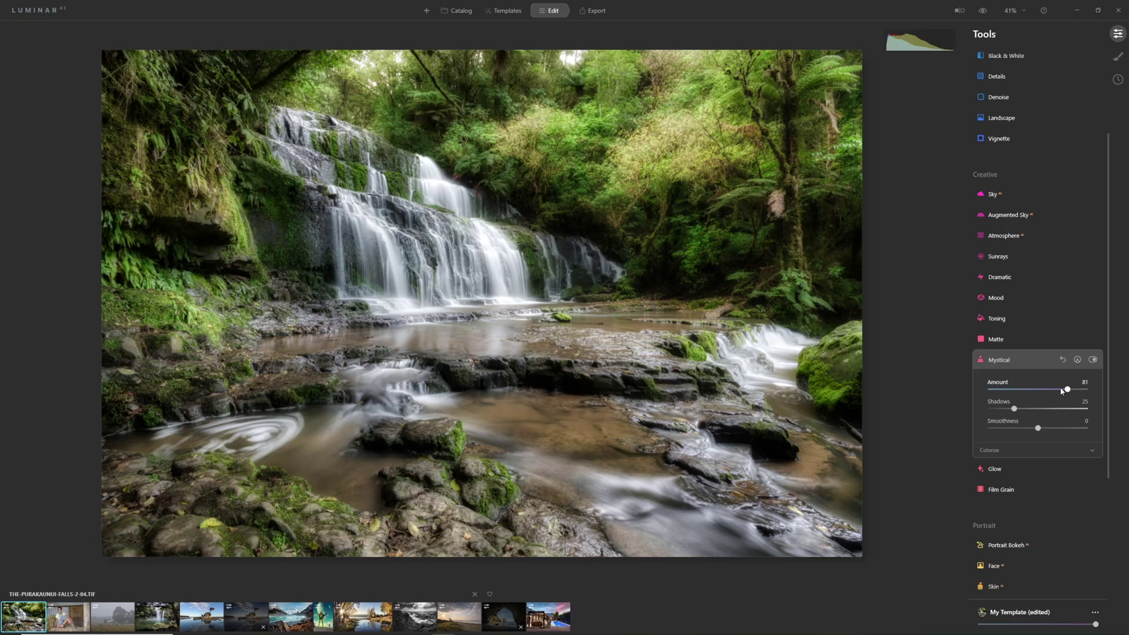
pyautogui.moveTo(1063, 389); pyautogui.dragTo(1012, 390)
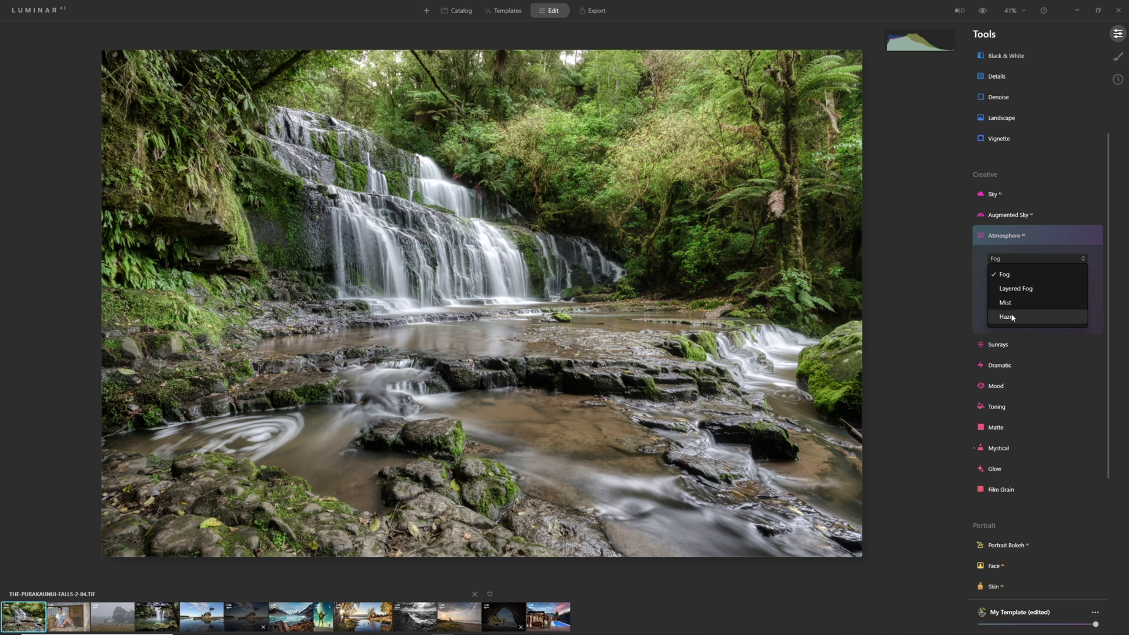
# Step: Try the Atmosphere filter's Fog at amount 100, Layered Fog at depth 100, and Mist on the photo
pyautogui.click(1011, 256)
pyautogui.moveTo(989, 281); pyautogui.dragTo(1104, 281)
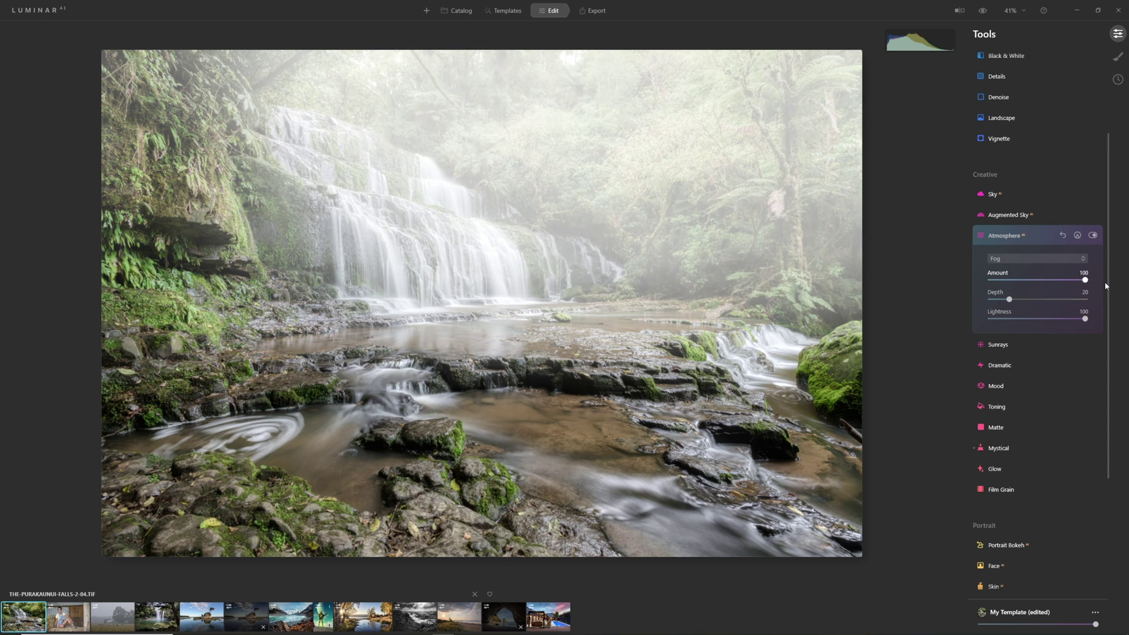
pyautogui.click(1039, 259)
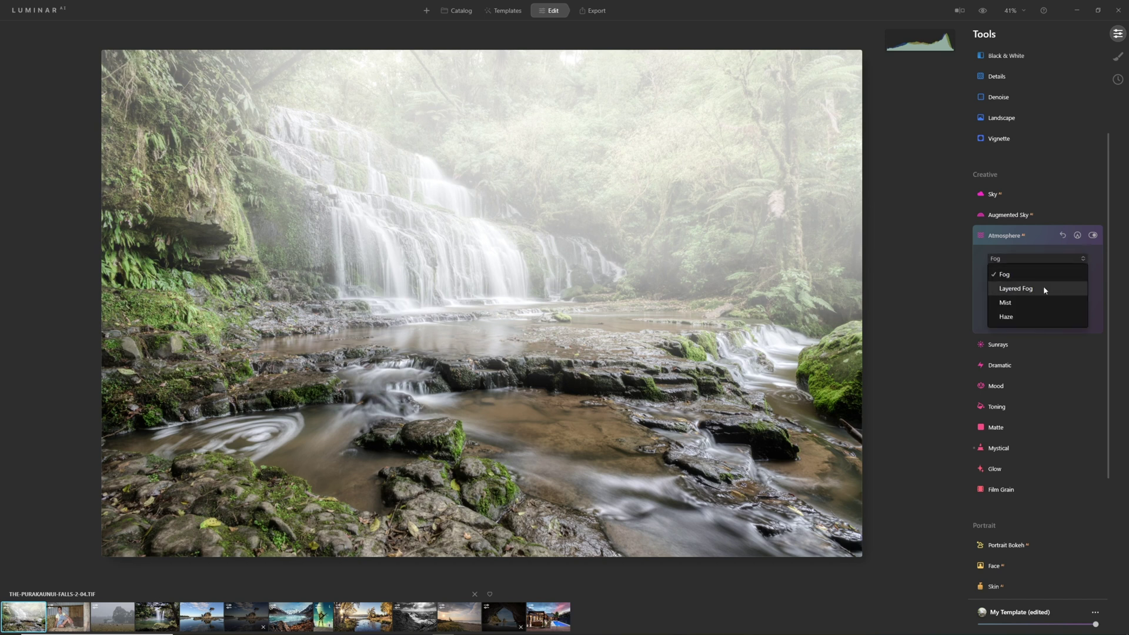
pyautogui.click(1043, 287)
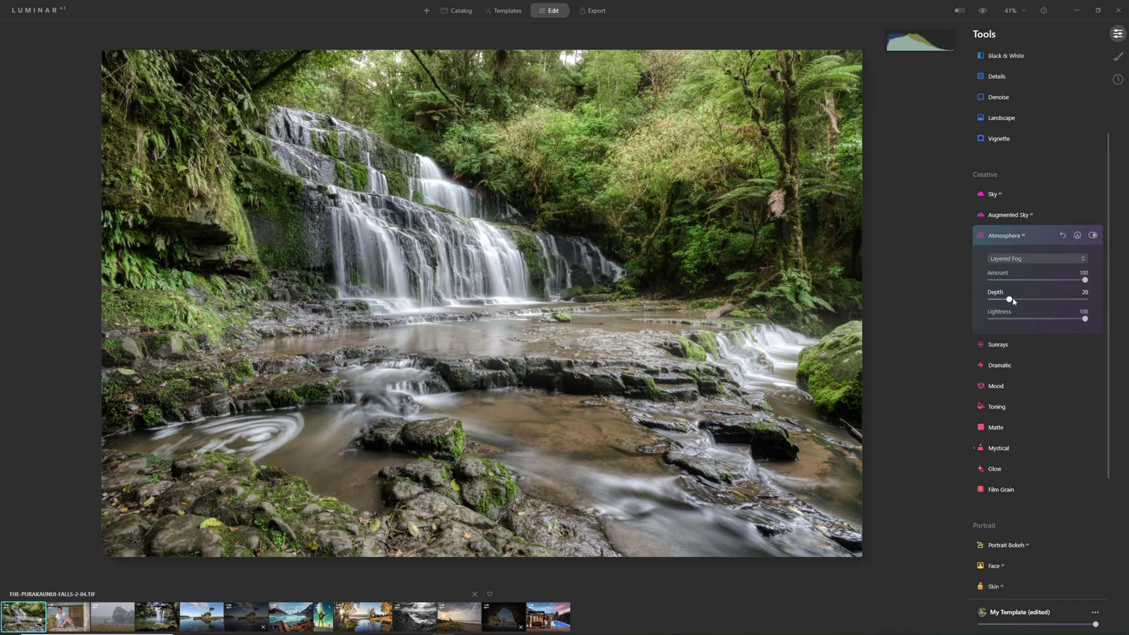
pyautogui.moveTo(1010, 300); pyautogui.dragTo(1098, 296)
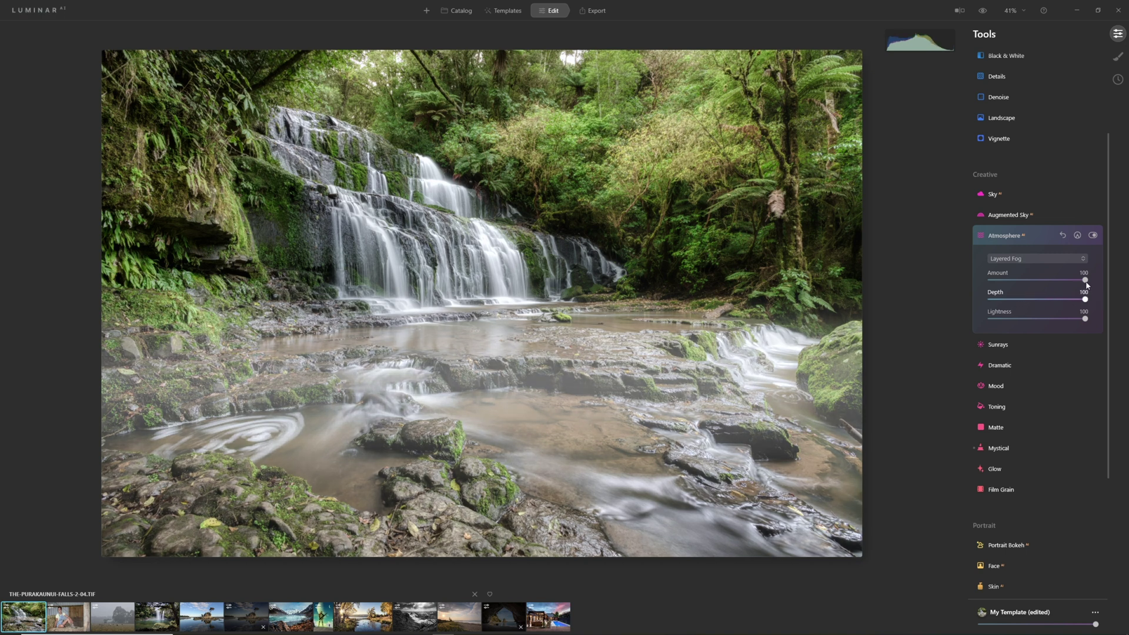
pyautogui.click(1052, 259)
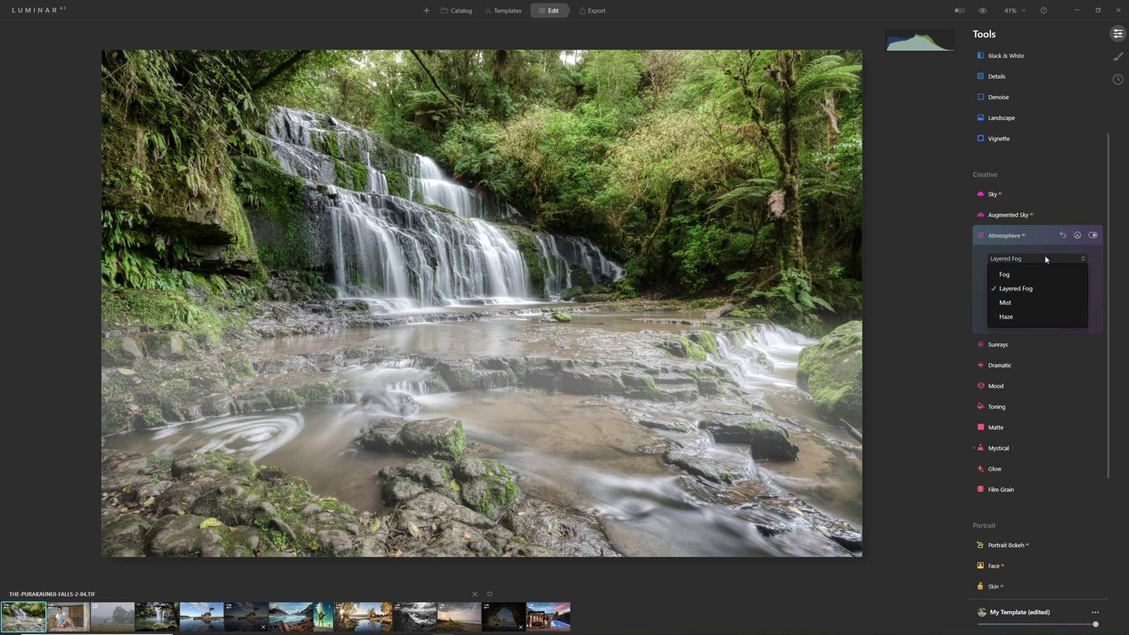
pyautogui.click(1031, 305)
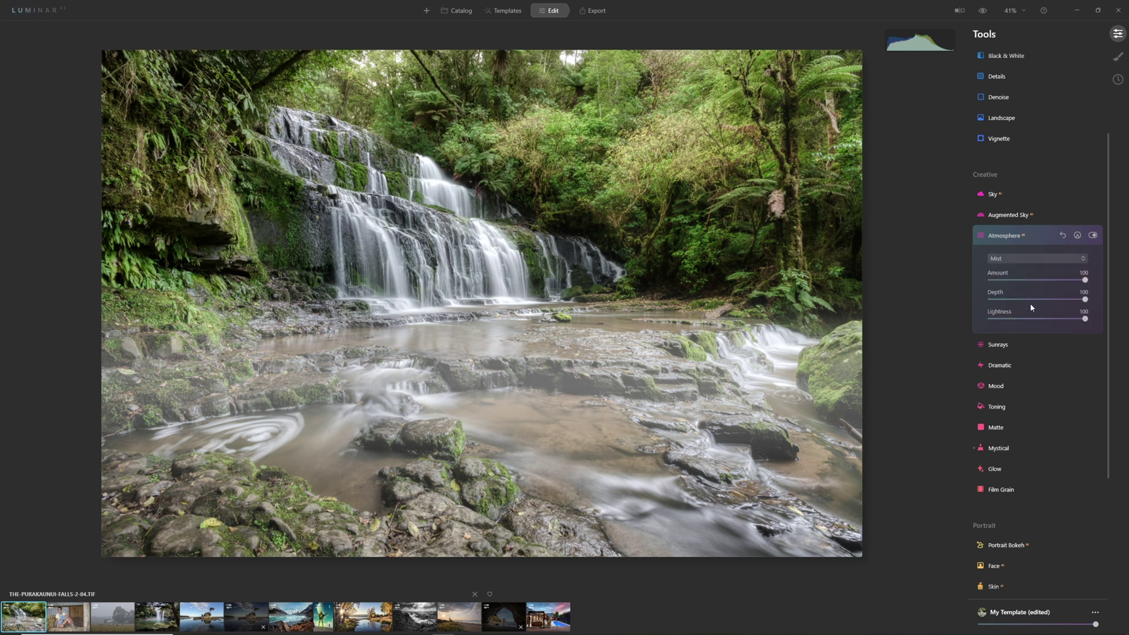
# Step: Switch the atmosphere to Haze with amount 50 and depth 44, comparing the photo with and without it
pyautogui.click(1033, 259)
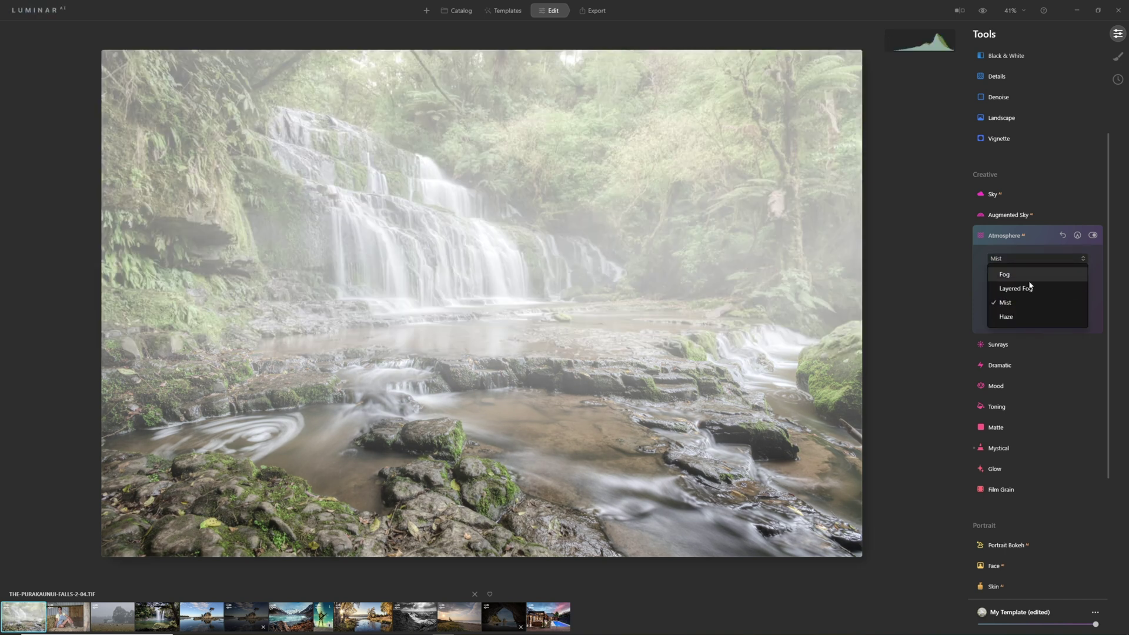
pyautogui.click(1026, 318)
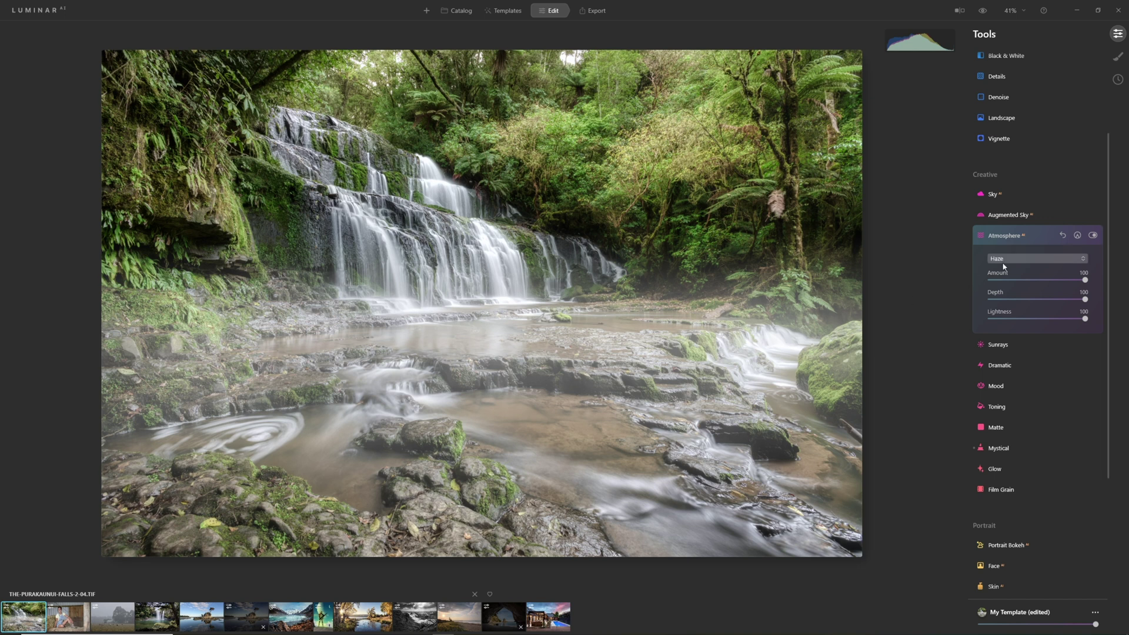
pyautogui.moveTo(1085, 281); pyautogui.dragTo(1032, 300)
pyautogui.click(1093, 236)
pyautogui.click(1093, 236)
pyautogui.moveTo(1054, 280); pyautogui.dragTo(1041, 283)
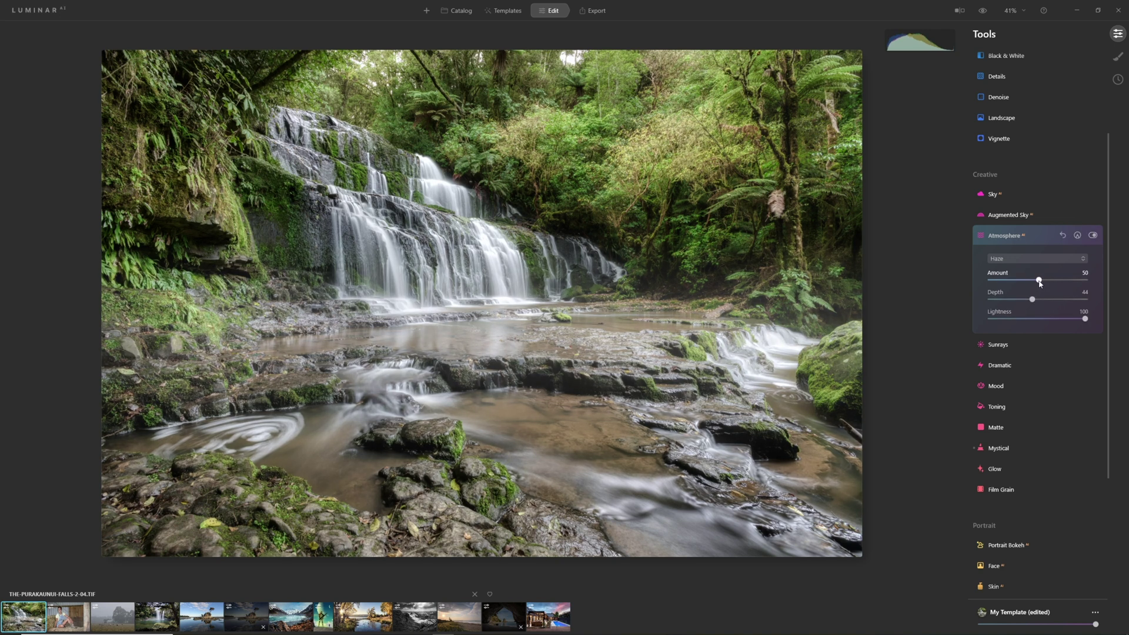
# Step: Add Sunrays at amount 100 and place the sun center at the photo's upper edge, above the waterfall
pyautogui.click(1019, 344)
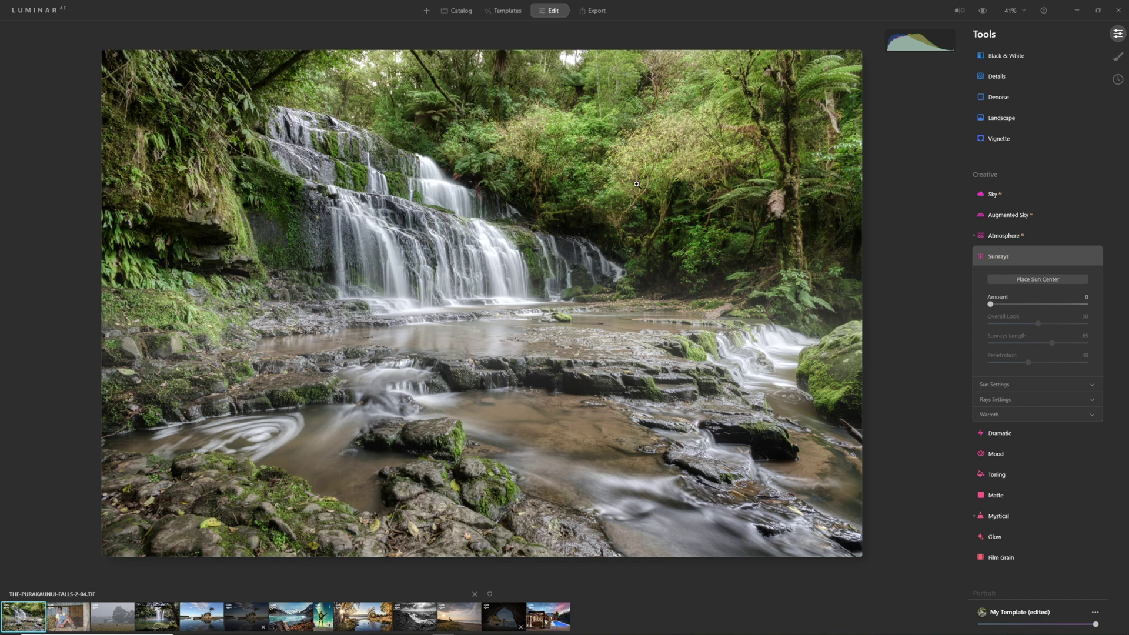
pyautogui.moveTo(991, 304); pyautogui.dragTo(1086, 311)
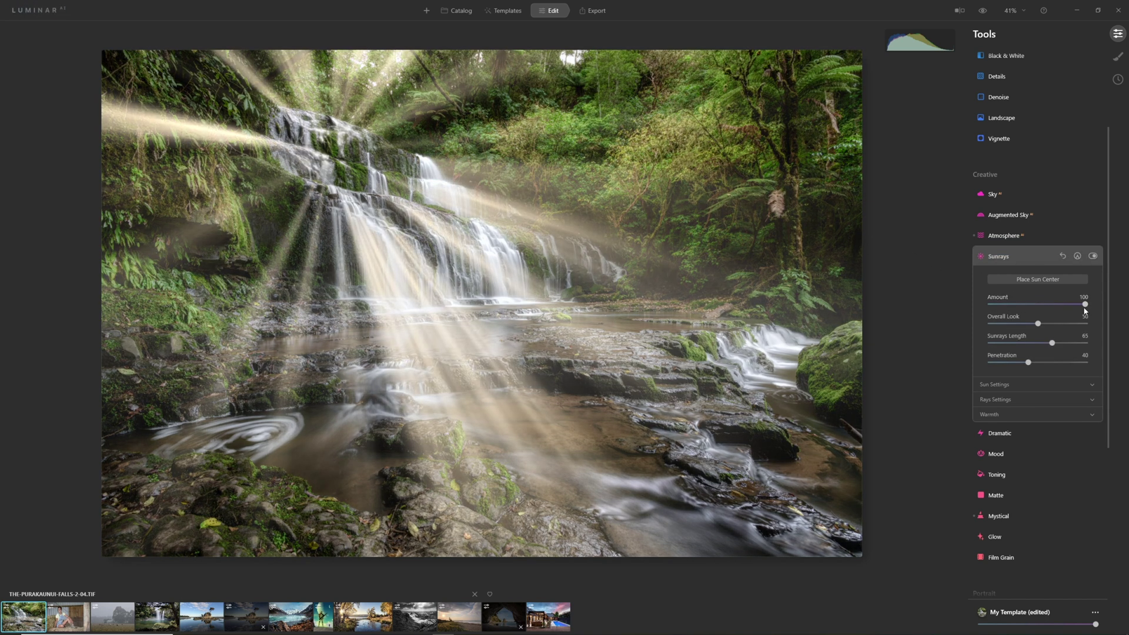
pyautogui.click(1052, 281)
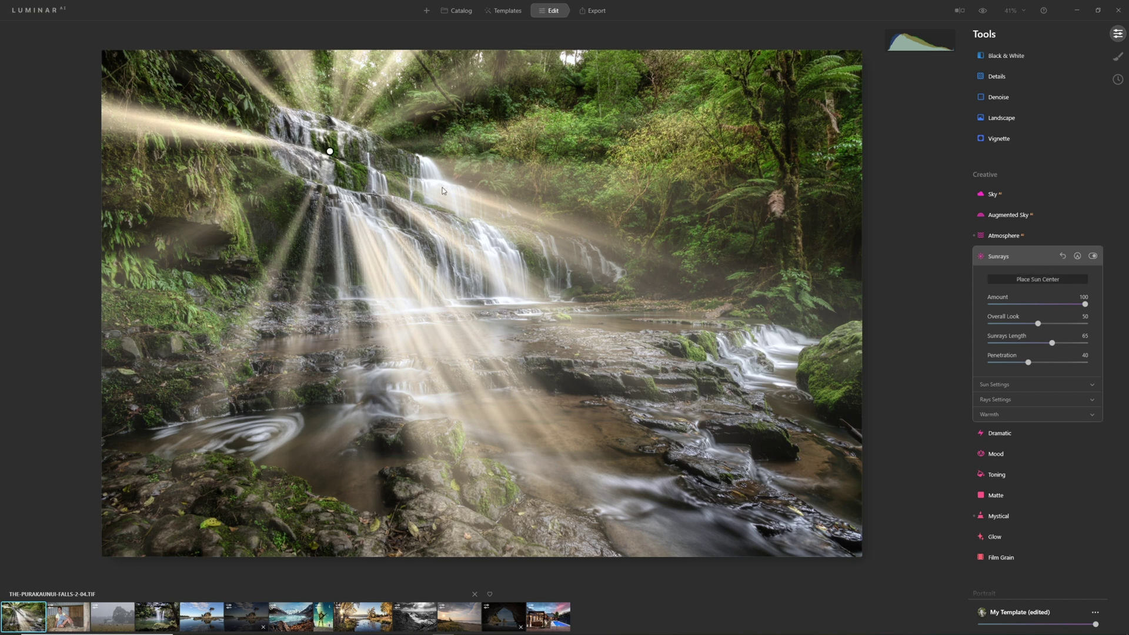
pyautogui.moveTo(329, 151); pyautogui.dragTo(362, 60)
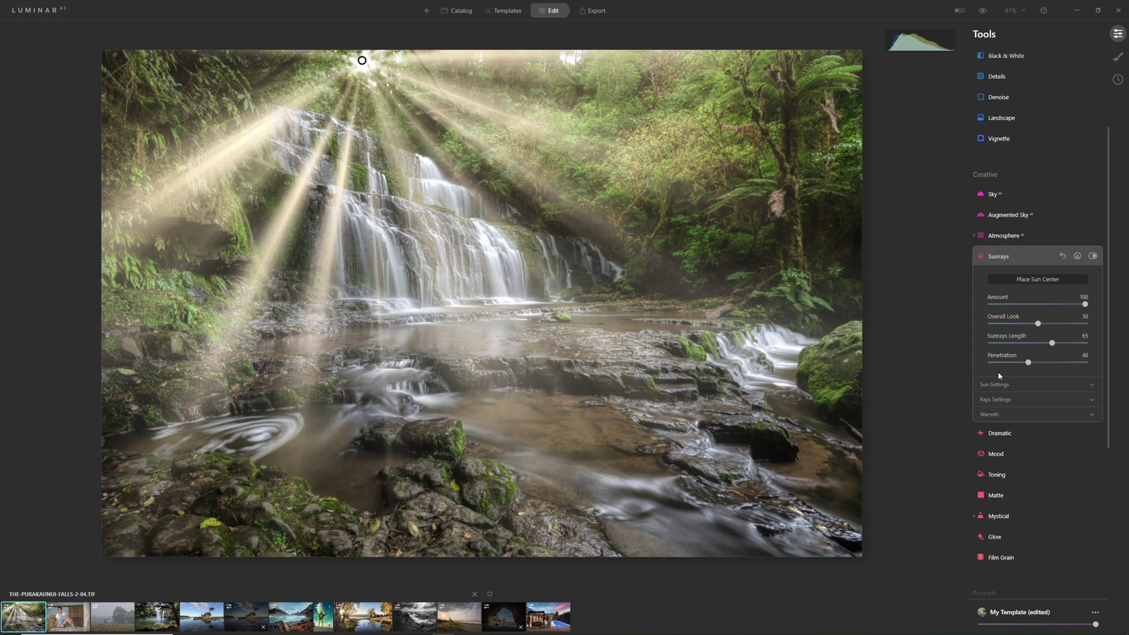
# Step: Set the sunrays warmth to 12, sun radius to 39, sun glow radius to 74, and sun glow amount to 96
pyautogui.click(1025, 385)
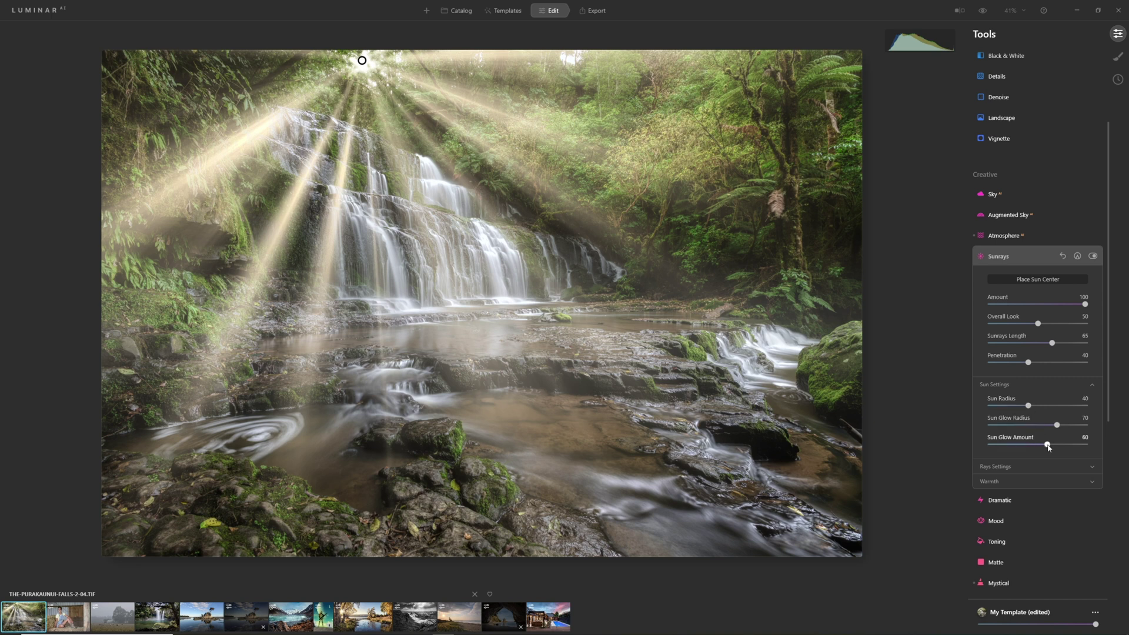
pyautogui.click(1028, 482)
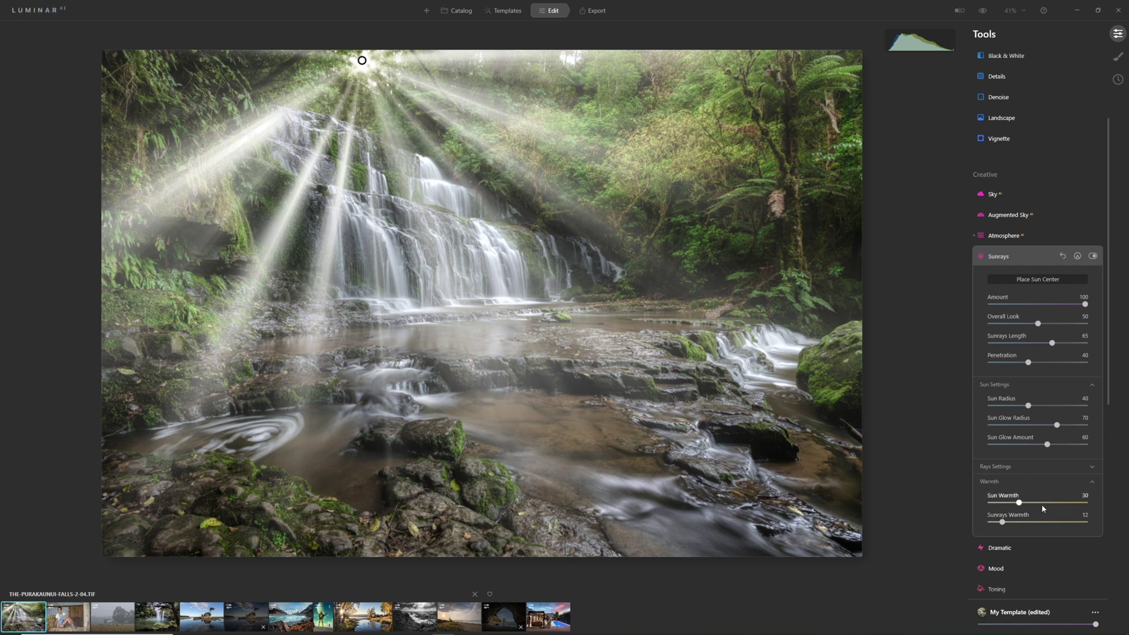
pyautogui.moveTo(1046, 444)
pyautogui.mouseDown()
pyautogui.moveTo(1082, 445)
pyautogui.moveTo(1084, 425)
pyautogui.moveTo(1060, 430)
pyautogui.mouseUp()
# Step: Set the number of sunrays to 0 and Randomize to 6, and reduce the Sunrays amount to 75
pyautogui.click(1010, 470)
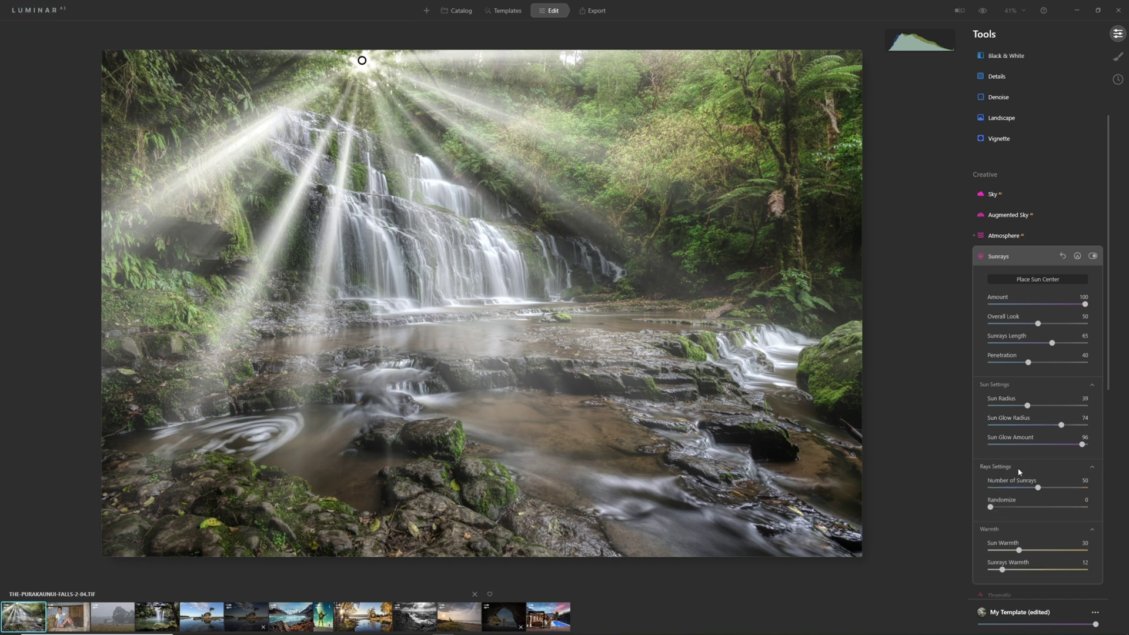
pyautogui.scroll(-2, 1015, 474)
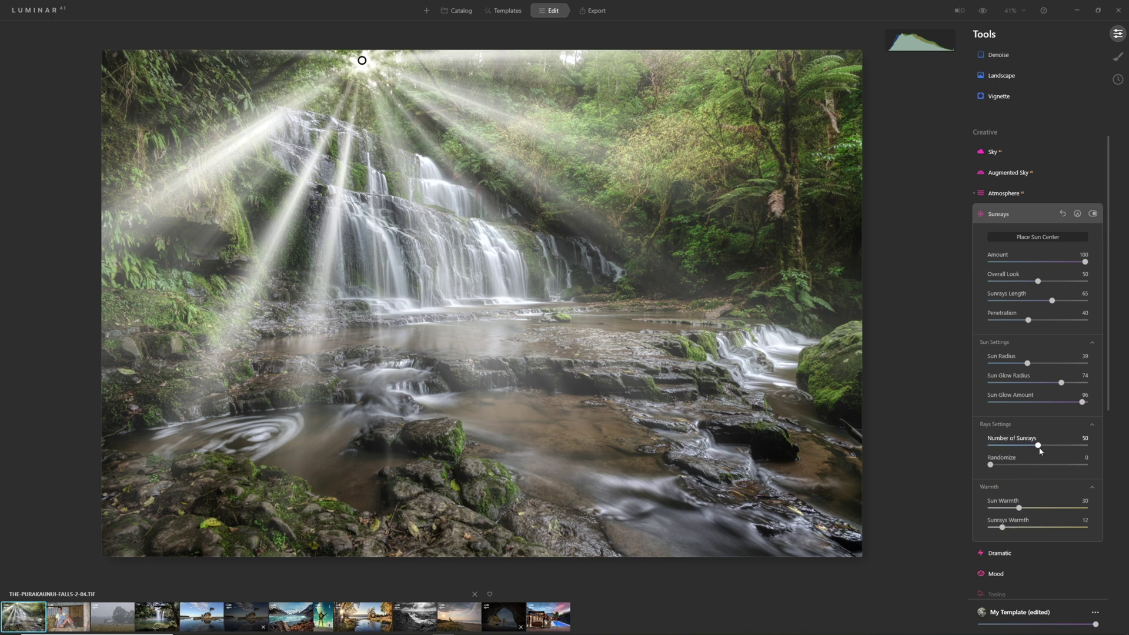
pyautogui.moveTo(1049, 446); pyautogui.dragTo(1016, 449)
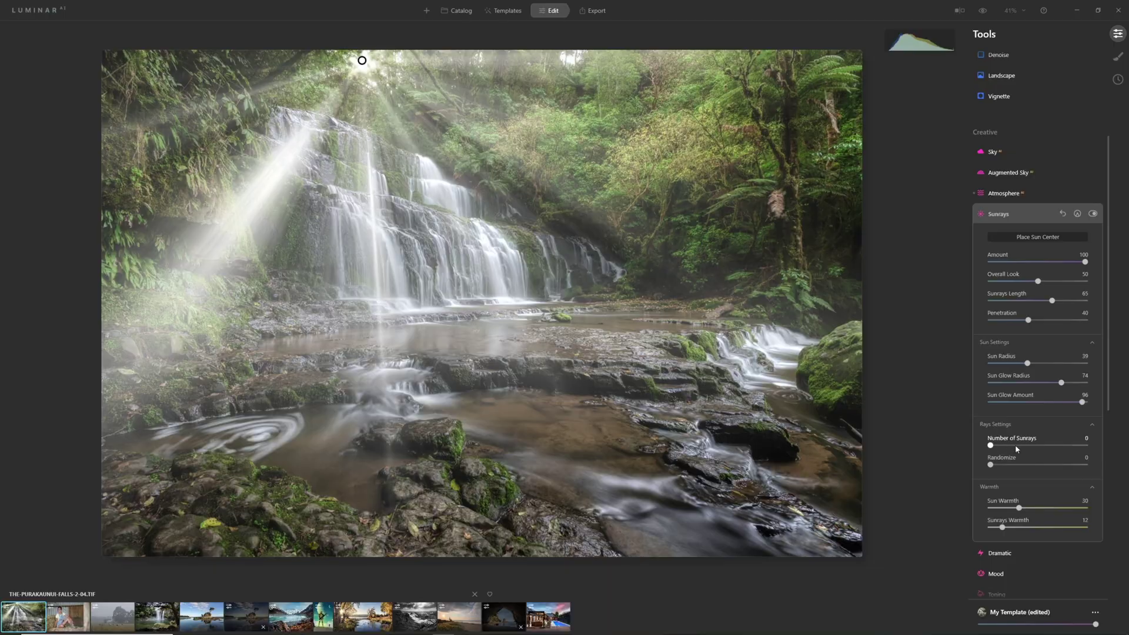
pyautogui.moveTo(993, 446); pyautogui.dragTo(984, 451)
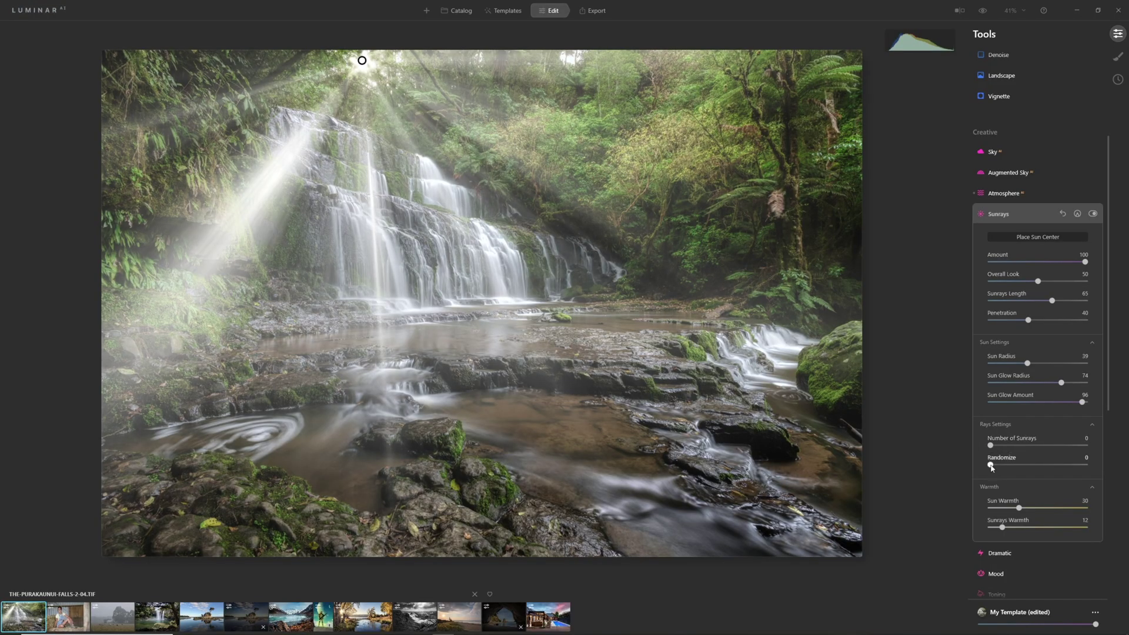
pyautogui.moveTo(991, 467); pyautogui.dragTo(997, 468)
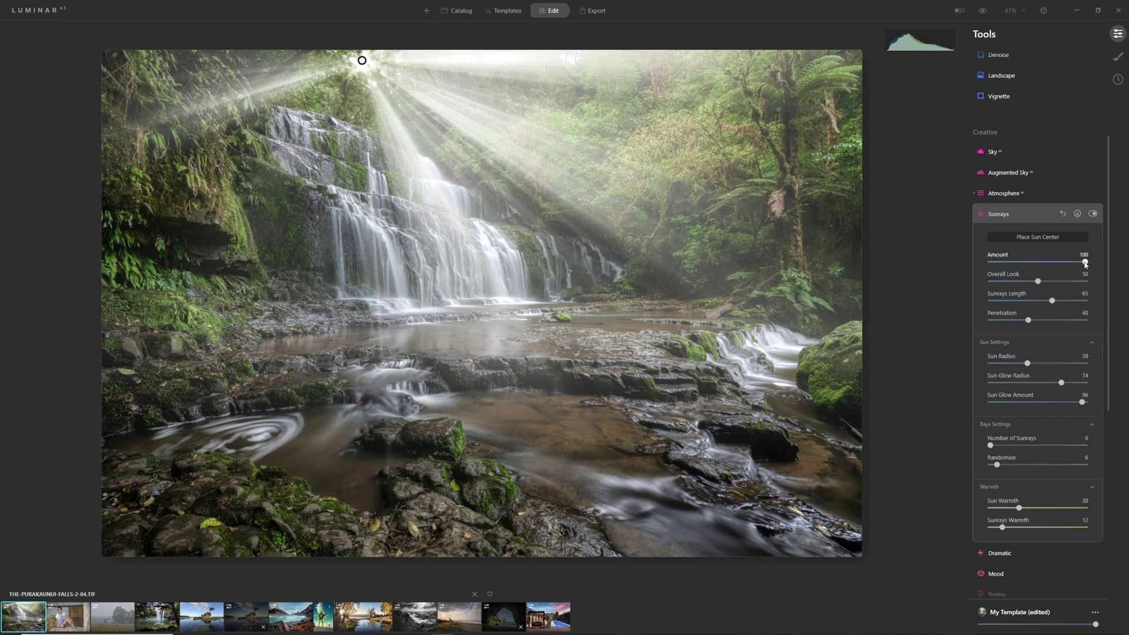
pyautogui.moveTo(1075, 266)
pyautogui.mouseDown()
pyautogui.moveTo(1054, 271)
pyautogui.moveTo(1065, 268)
pyautogui.mouseUp()
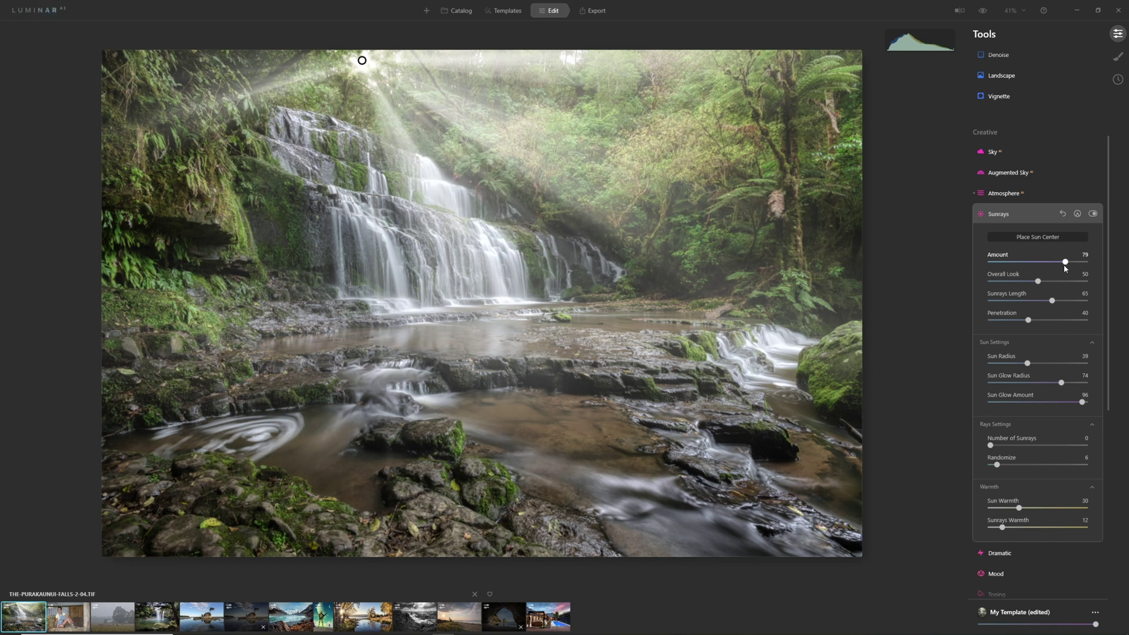
# Step: Add a paint mask to Sunrays and paint the rays over the upper waterfall and forest with a radius 352, opacity 25 brush
pyautogui.click(1077, 214)
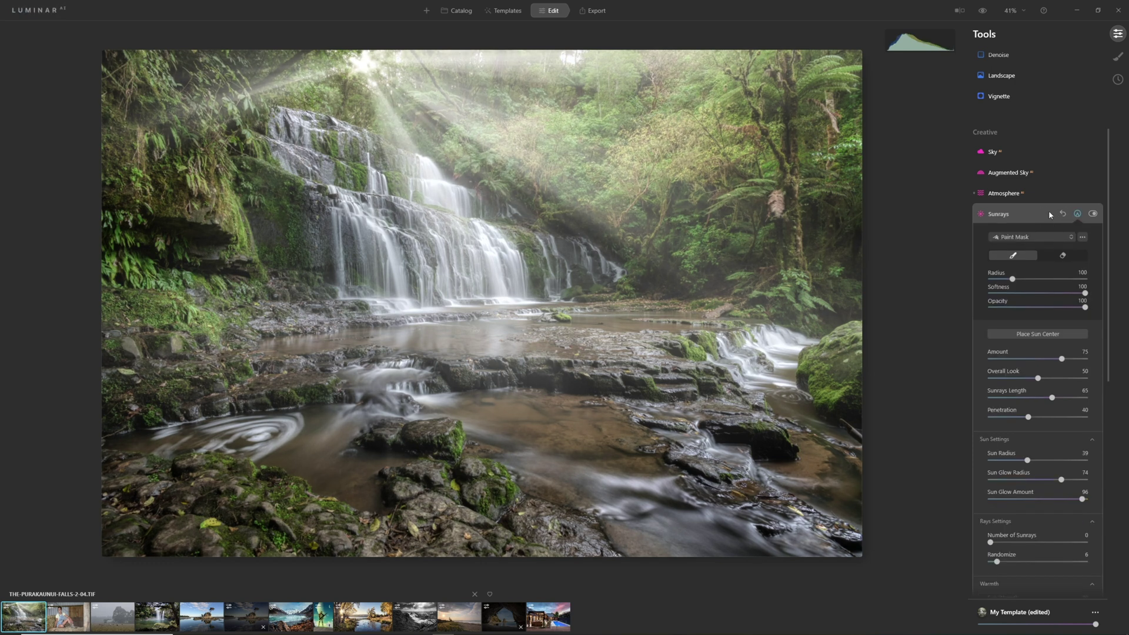
pyautogui.click(1047, 279)
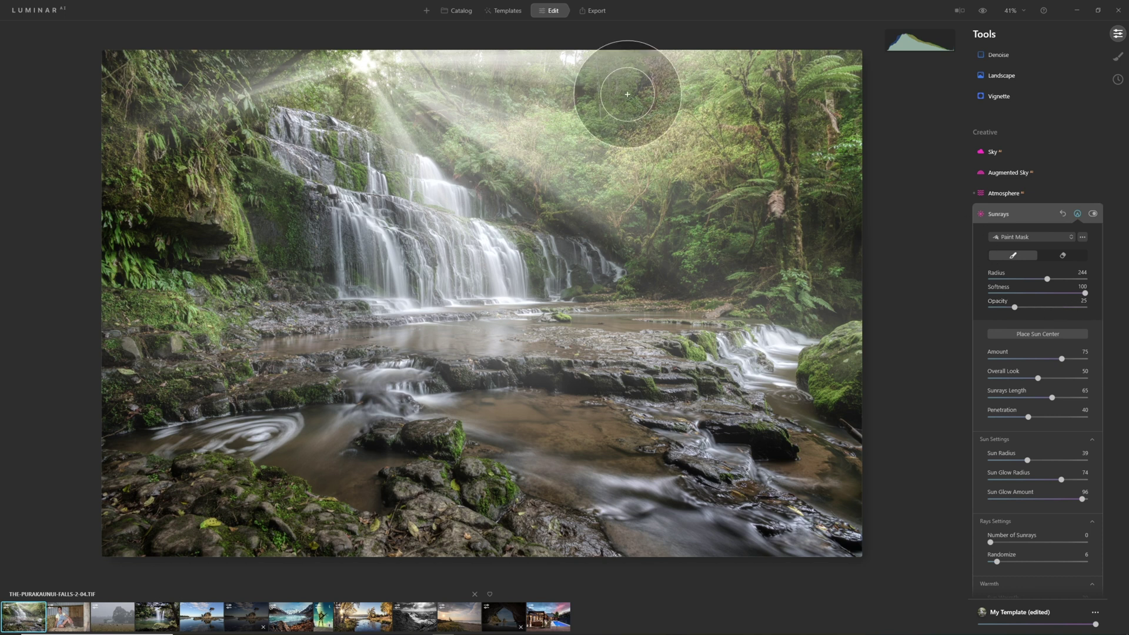
pyautogui.press(']')
pyautogui.press(']')
pyautogui.press(']')
pyautogui.press(']')
pyautogui.moveTo(378, 55)
pyautogui.mouseDown()
pyautogui.moveTo(378, 93)
pyautogui.moveTo(416, 94)
pyautogui.moveTo(746, 245)
pyautogui.moveTo(717, 239)
pyautogui.mouseUp()
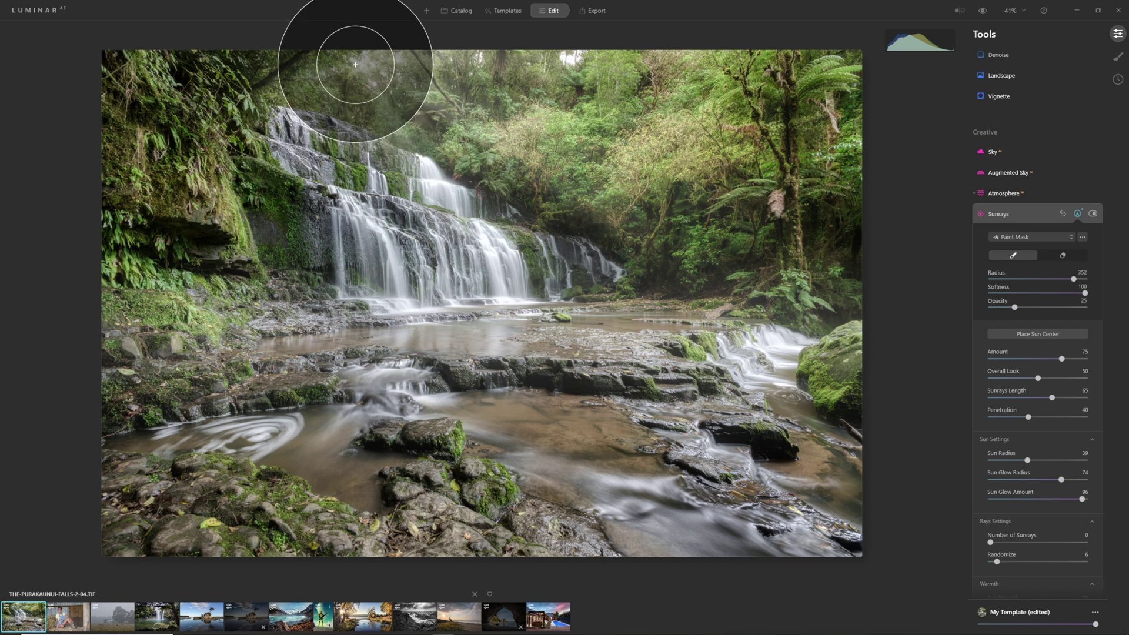
pyautogui.moveTo(340, 76); pyautogui.dragTo(585, 207)
# Step: Build up the Sunrays mask below the sun with a smaller brush, reduce the brush radius to 304, and set the Sunrays amount to 53
pyautogui.press('[')
pyautogui.press('[')
pyautogui.moveTo(337, 55)
pyautogui.mouseDown()
pyautogui.moveTo(511, 196)
pyautogui.moveTo(474, 166)
pyautogui.moveTo(708, 277)
pyautogui.moveTo(381, 100)
pyautogui.moveTo(536, 69)
pyautogui.moveTo(302, 88)
pyautogui.moveTo(352, 259)
pyautogui.moveTo(377, 285)
pyautogui.mouseUp()
pyautogui.press('[')
pyautogui.press('[')
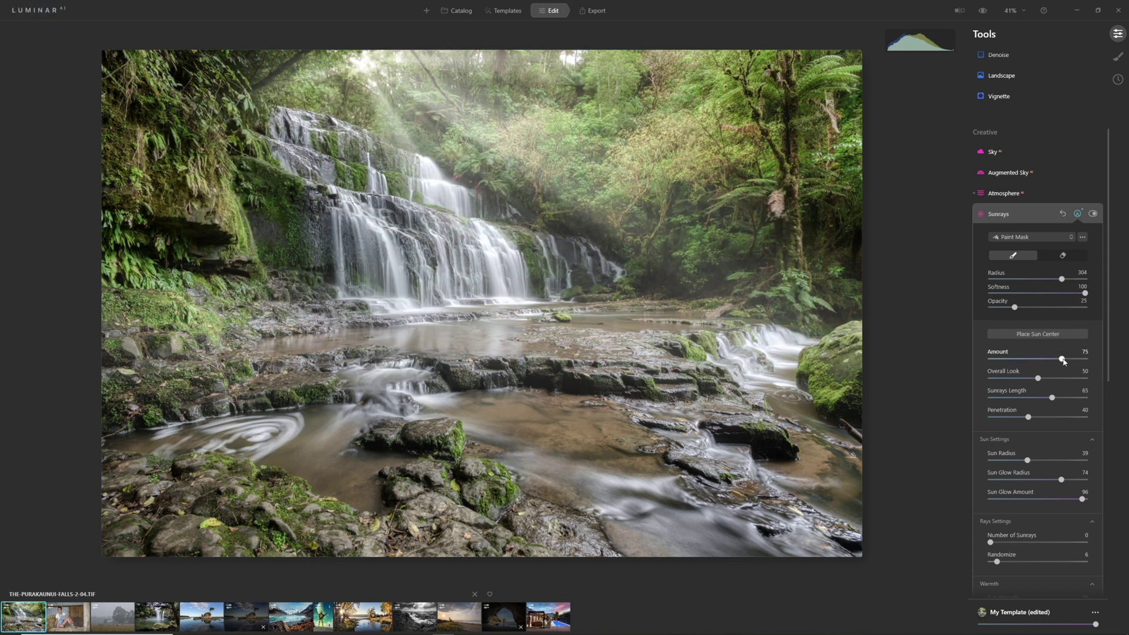
pyautogui.moveTo(1057, 360); pyautogui.dragTo(1052, 362)
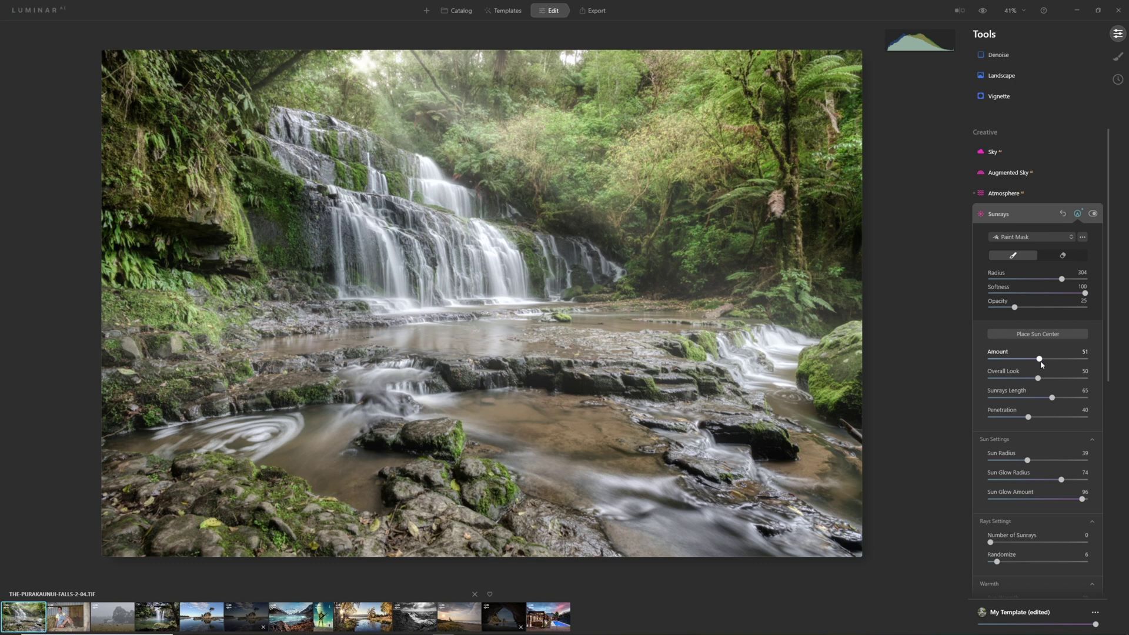
pyautogui.moveTo(1044, 364)
pyautogui.mouseDown()
pyautogui.moveTo(1074, 359)
pyautogui.moveTo(1012, 371)
pyautogui.moveTo(1040, 364)
pyautogui.mouseUp()
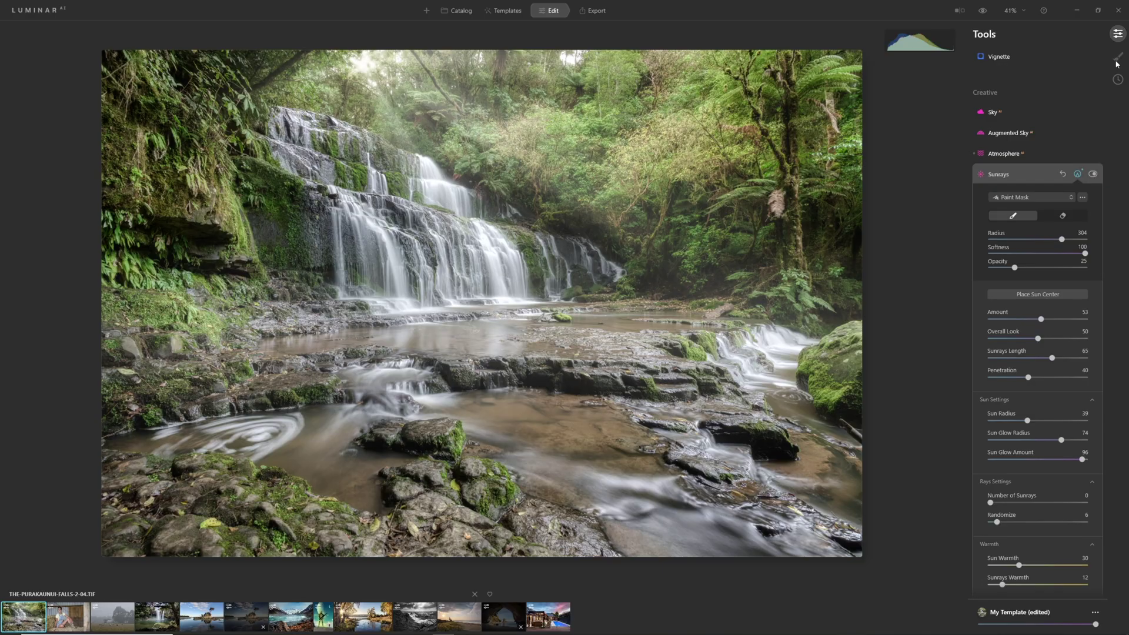
# Step: Add a Basic local mask with exposure -1.86, contrast -22, highlights -15, structure -19 and saturation -10
pyautogui.click(1117, 58)
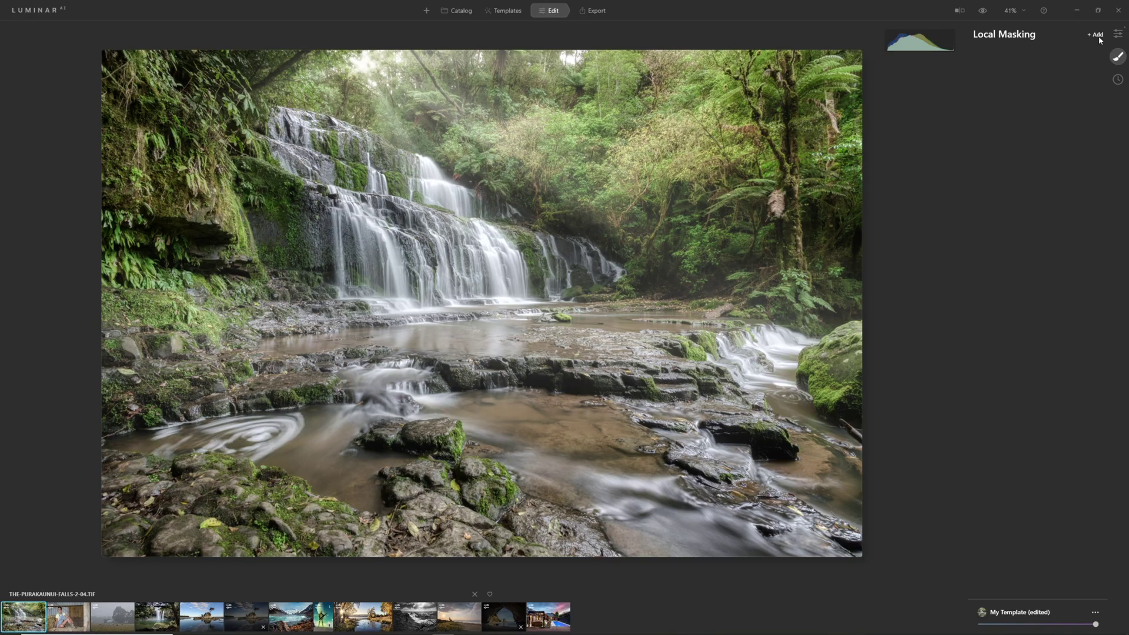
pyautogui.click(1088, 53)
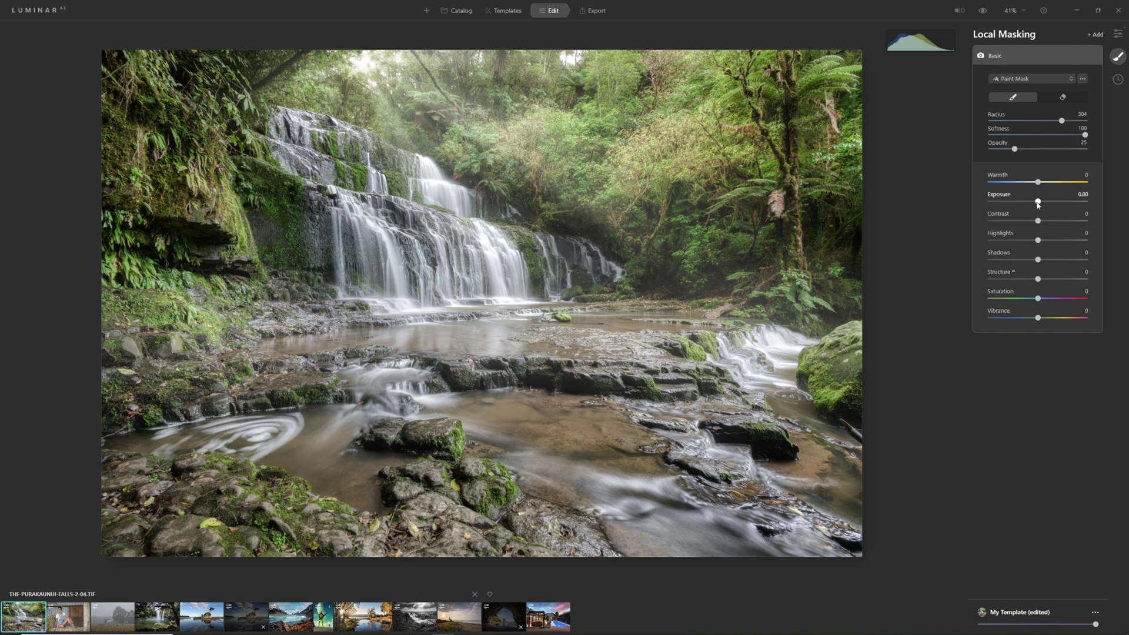
pyautogui.moveTo(1029, 207)
pyautogui.mouseDown()
pyautogui.moveTo(1019, 206)
pyautogui.moveTo(1027, 225)
pyautogui.mouseUp()
pyautogui.moveTo(1037, 240); pyautogui.dragTo(1030, 244)
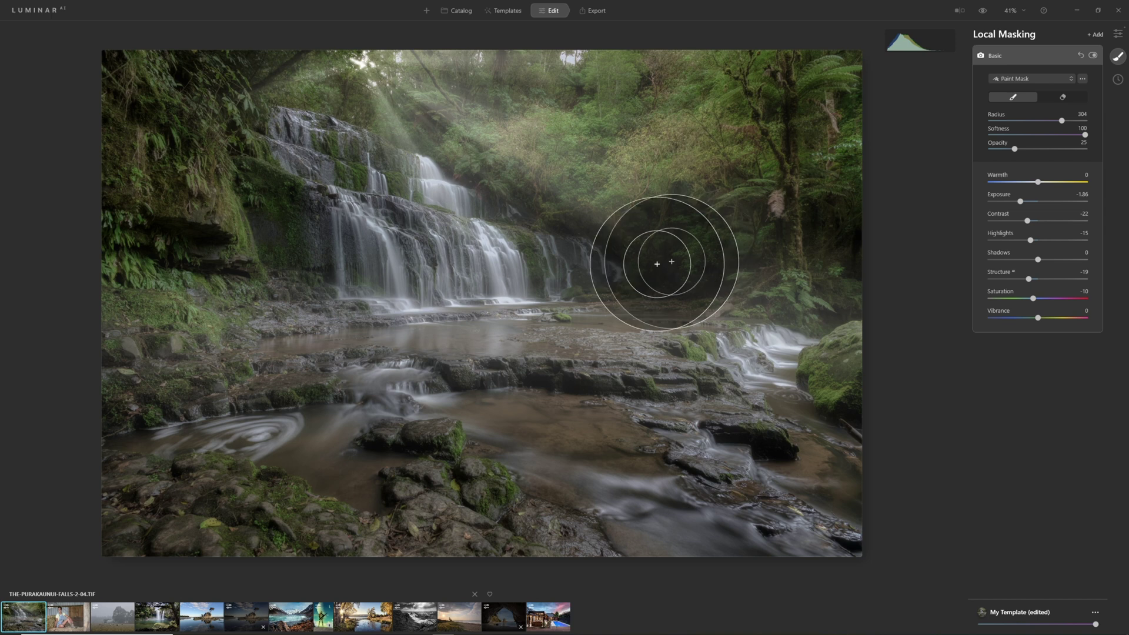
# Step: Erase the darkening from the waterfall and stream at opacity 69 with brush radius 400 reduced to 280, and repaint it over the forest trees
pyautogui.click(1063, 98)
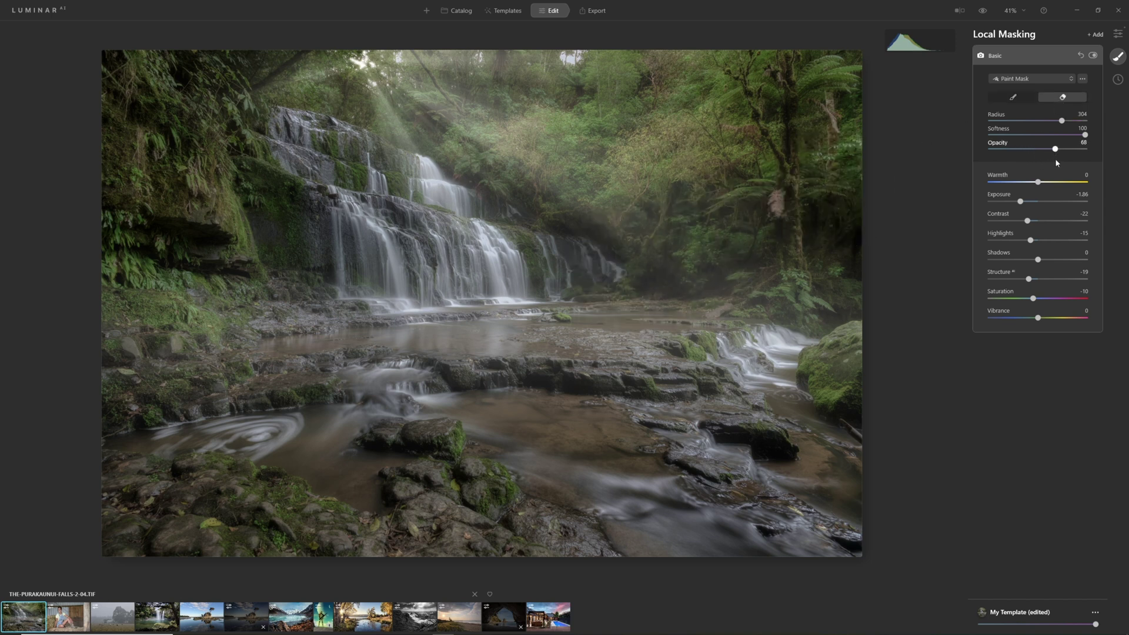
pyautogui.press(']')
pyautogui.press(']')
pyautogui.press(']')
pyautogui.press(']')
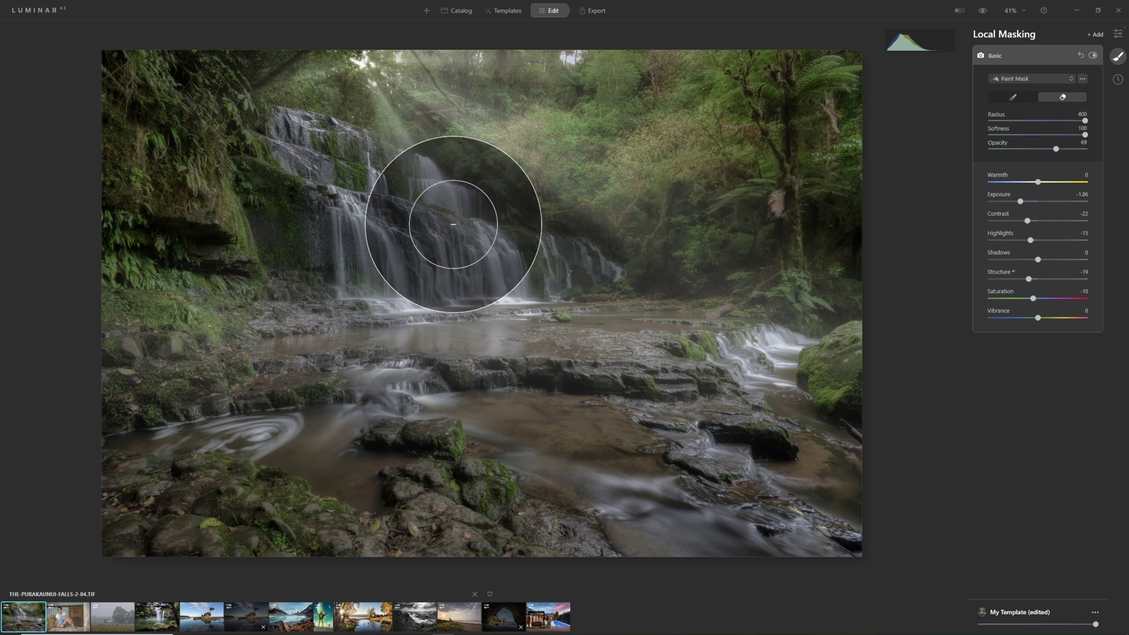
pyautogui.moveTo(361, 63)
pyautogui.mouseDown()
pyautogui.moveTo(371, 91)
pyautogui.moveTo(326, 107)
pyautogui.moveTo(267, 171)
pyautogui.moveTo(402, 164)
pyautogui.moveTo(449, 193)
pyautogui.moveTo(352, 266)
pyautogui.moveTo(507, 281)
pyautogui.moveTo(274, 349)
pyautogui.moveTo(487, 367)
pyautogui.moveTo(618, 393)
pyautogui.moveTo(335, 434)
pyautogui.moveTo(719, 493)
pyautogui.moveTo(801, 487)
pyautogui.moveTo(455, 258)
pyautogui.moveTo(679, 348)
pyautogui.moveTo(805, 329)
pyautogui.moveTo(302, 150)
pyautogui.moveTo(361, 75)
pyautogui.moveTo(399, 128)
pyautogui.moveTo(347, 195)
pyautogui.moveTo(462, 277)
pyautogui.moveTo(472, 338)
pyautogui.moveTo(630, 451)
pyautogui.moveTo(486, 429)
pyautogui.moveTo(759, 450)
pyautogui.moveTo(470, 336)
pyautogui.moveTo(788, 433)
pyautogui.mouseUp()
pyautogui.press('[')
pyautogui.press('[')
pyautogui.press('[')
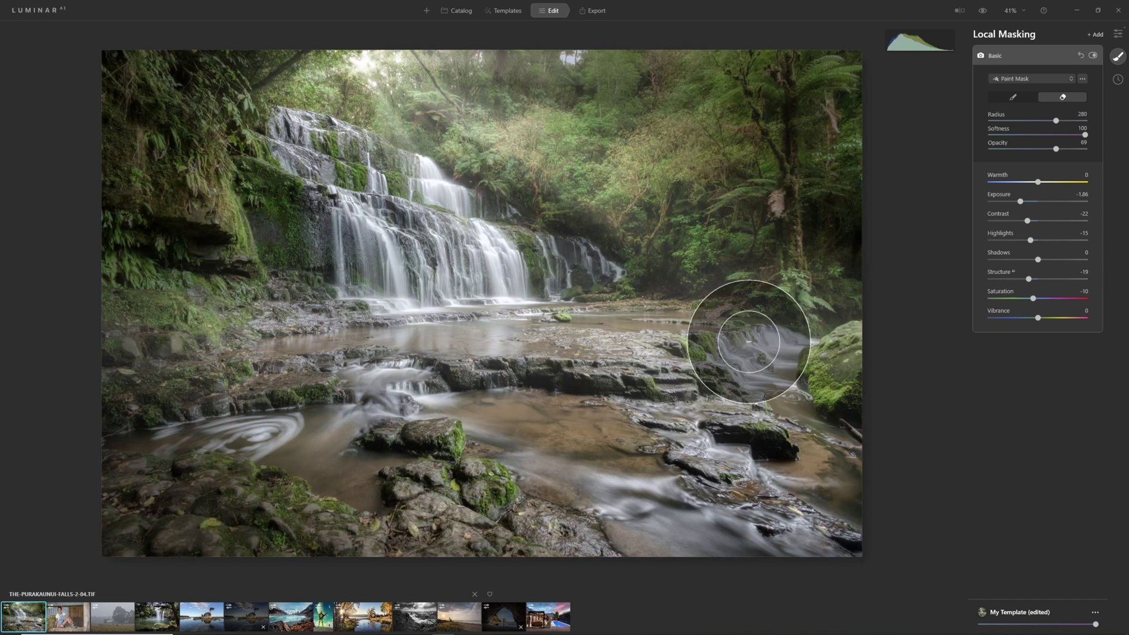
pyautogui.click(1017, 99)
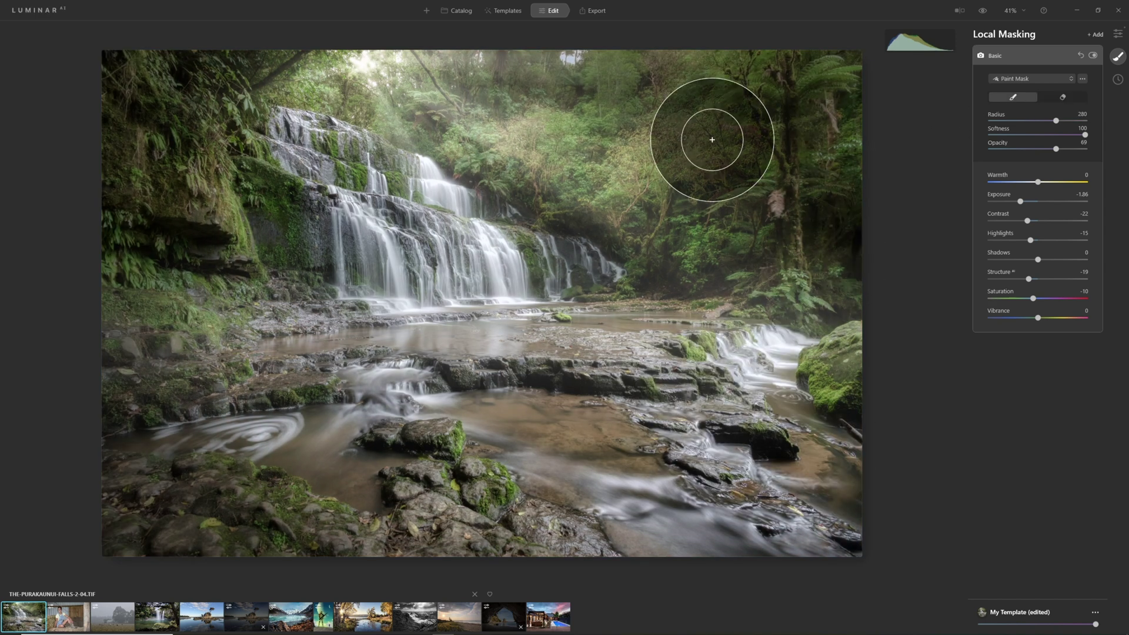
pyautogui.moveTo(645, 154)
pyautogui.mouseDown()
pyautogui.moveTo(580, 113)
pyautogui.moveTo(567, 118)
pyautogui.moveTo(753, 156)
pyautogui.mouseUp()
# Step: Compare the edited waterfall photo with the original
pyautogui.click(984, 13)
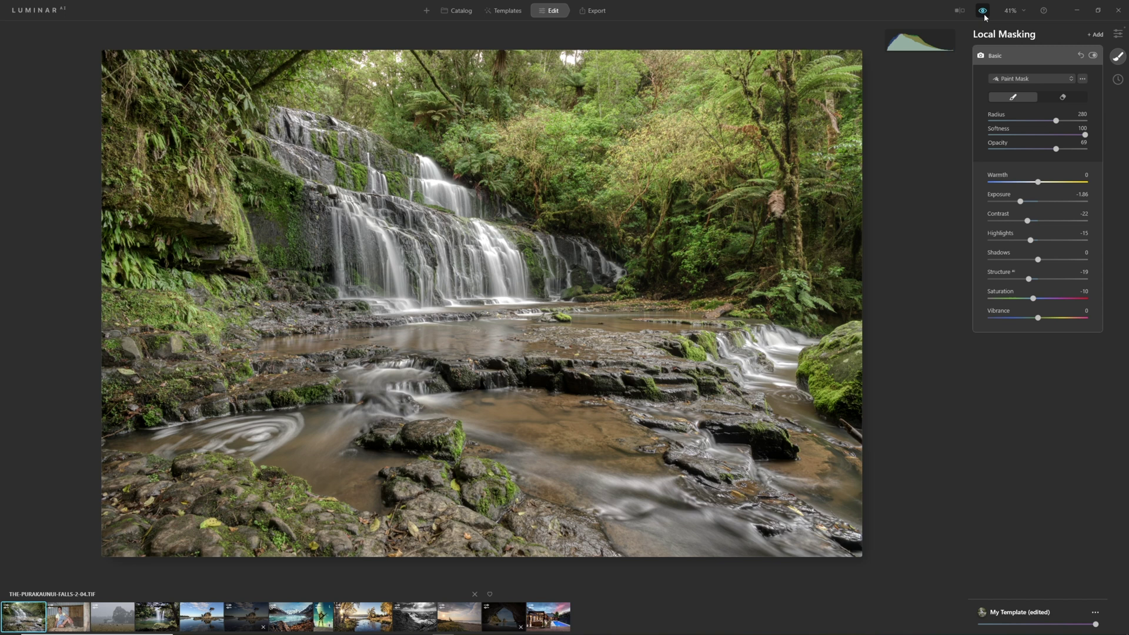
pyautogui.click(984, 15)
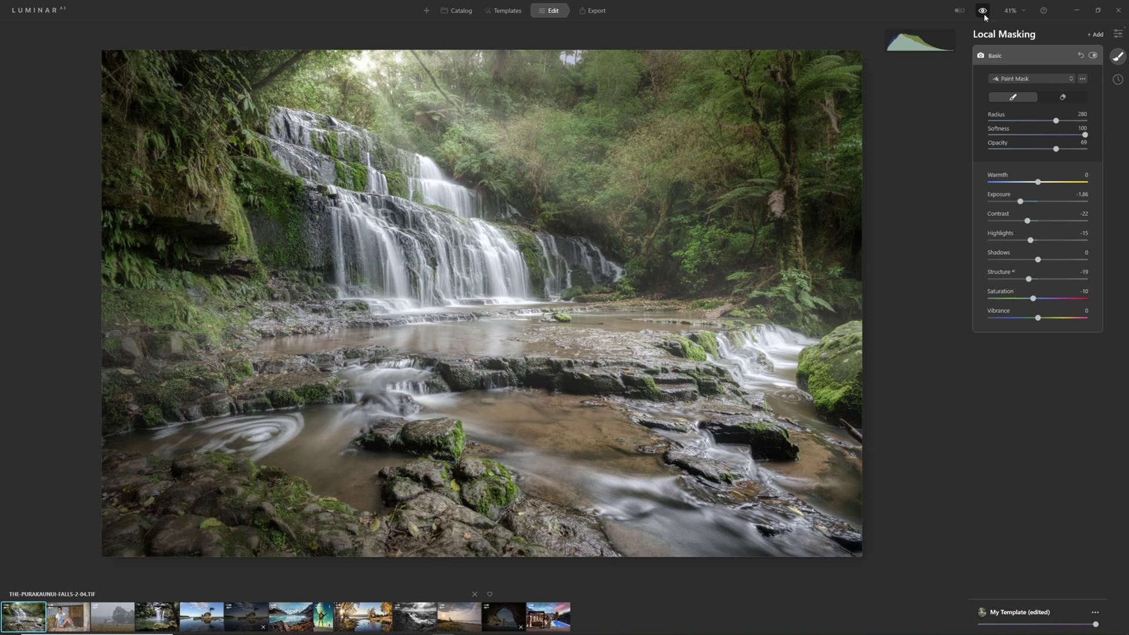
pyautogui.click(984, 15)
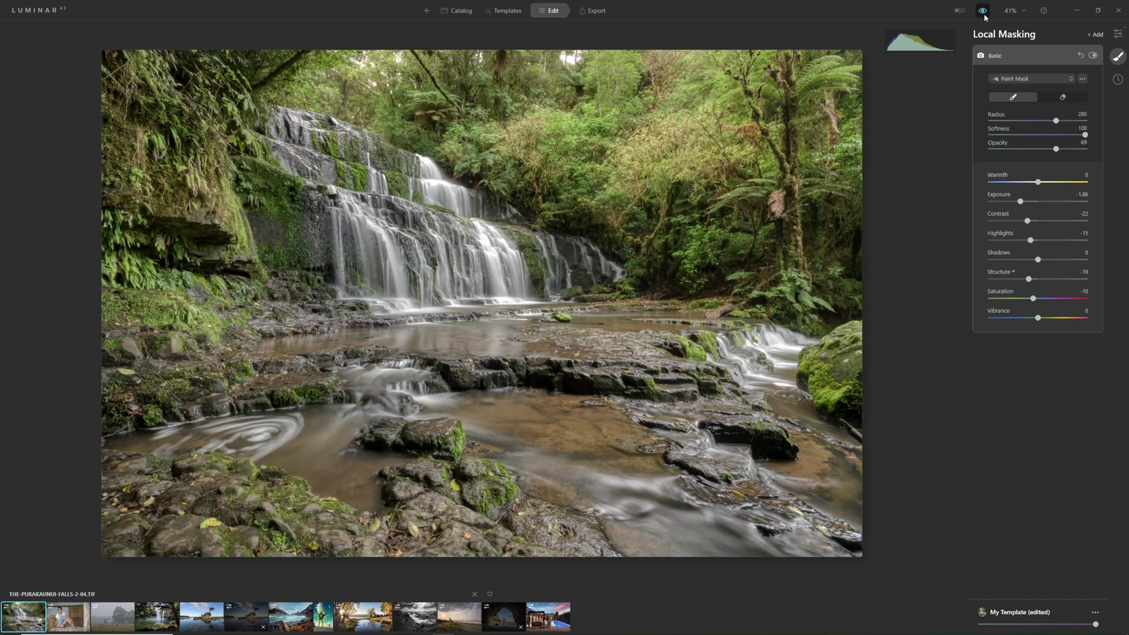
pyautogui.click(983, 15)
# Step: Try different overall strengths for the edited template and set it to roughly two thirds
pyautogui.moveTo(980, 623); pyautogui.dragTo(1105, 633)
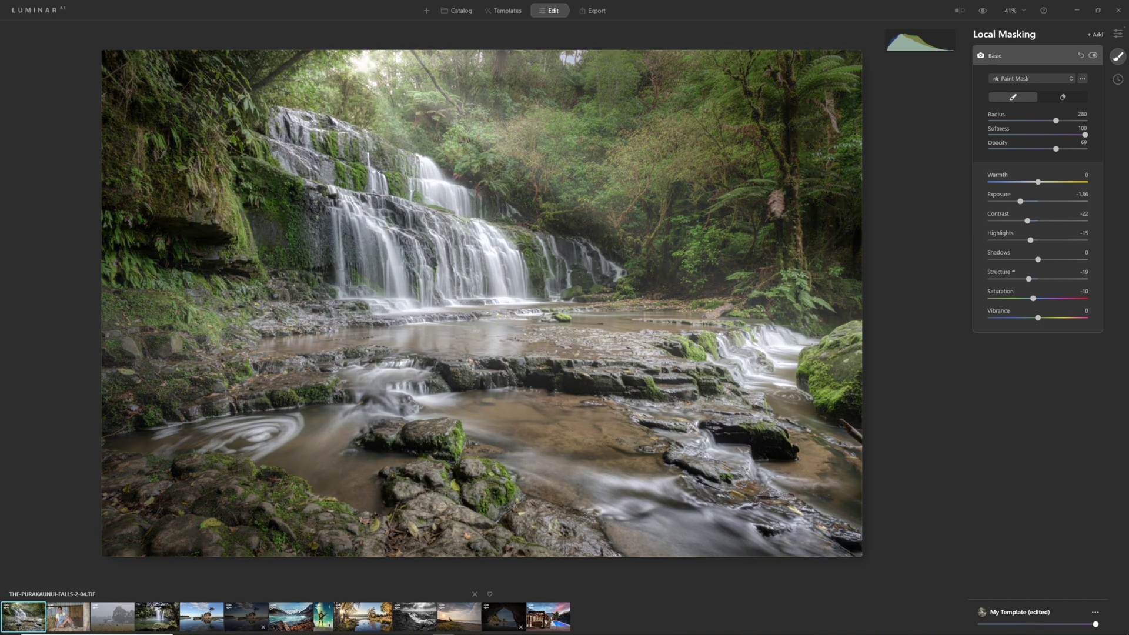
pyautogui.moveTo(1052, 628)
pyautogui.mouseDown()
pyautogui.moveTo(1039, 628)
pyautogui.moveTo(1061, 630)
pyautogui.moveTo(1009, 622)
pyautogui.moveTo(1069, 627)
pyautogui.moveTo(999, 623)
pyautogui.moveTo(1048, 627)
pyautogui.mouseUp()
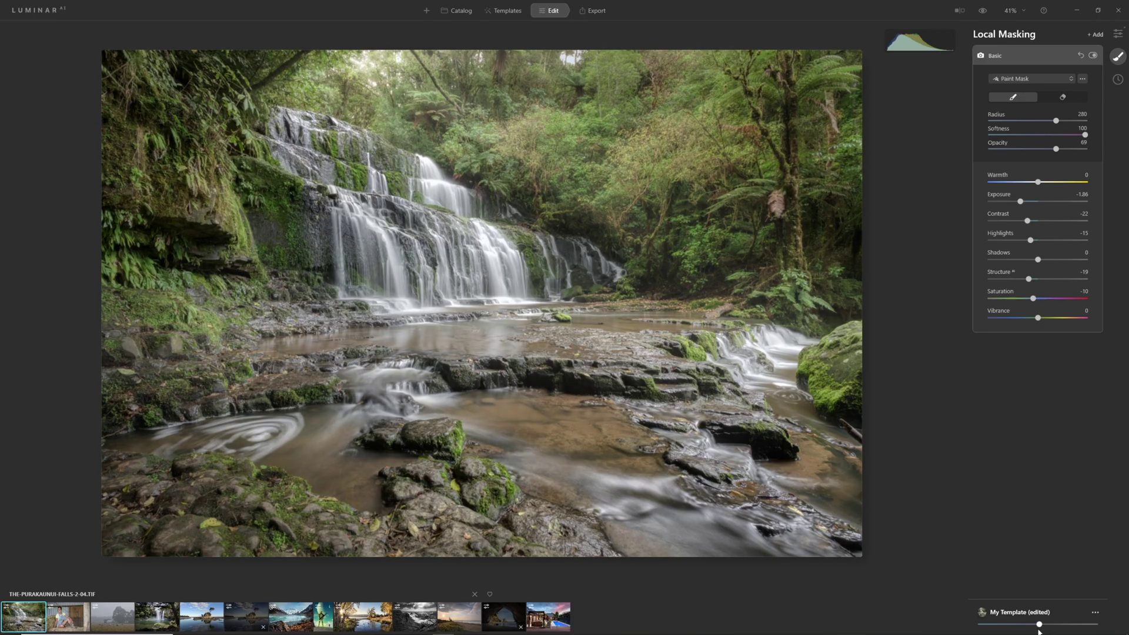
pyautogui.moveTo(1038, 630); pyautogui.dragTo(1063, 627)
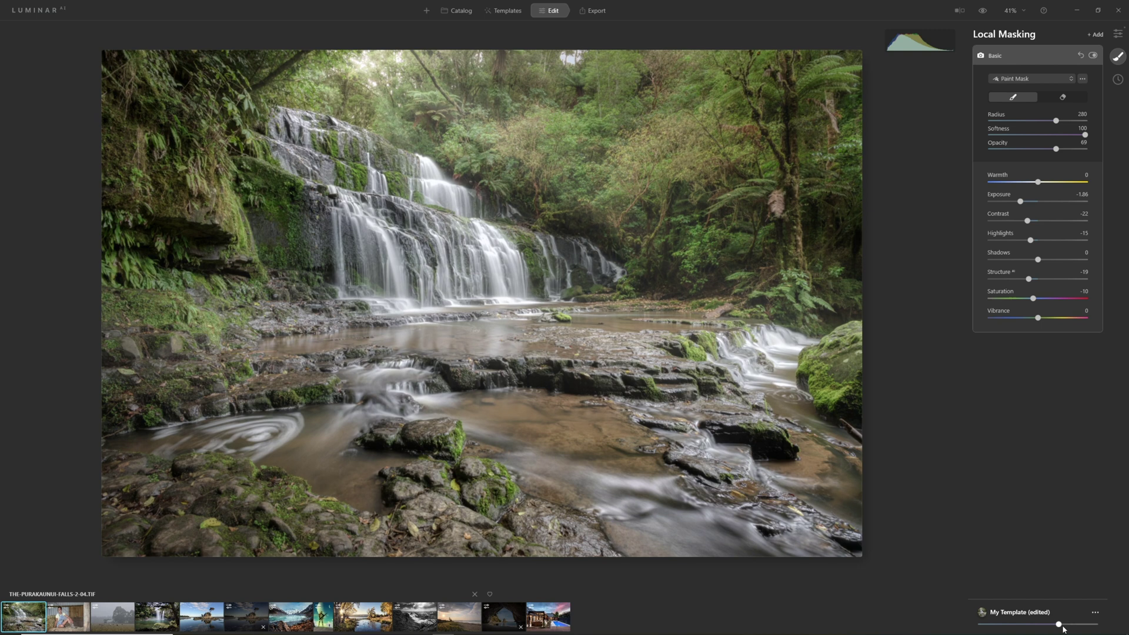